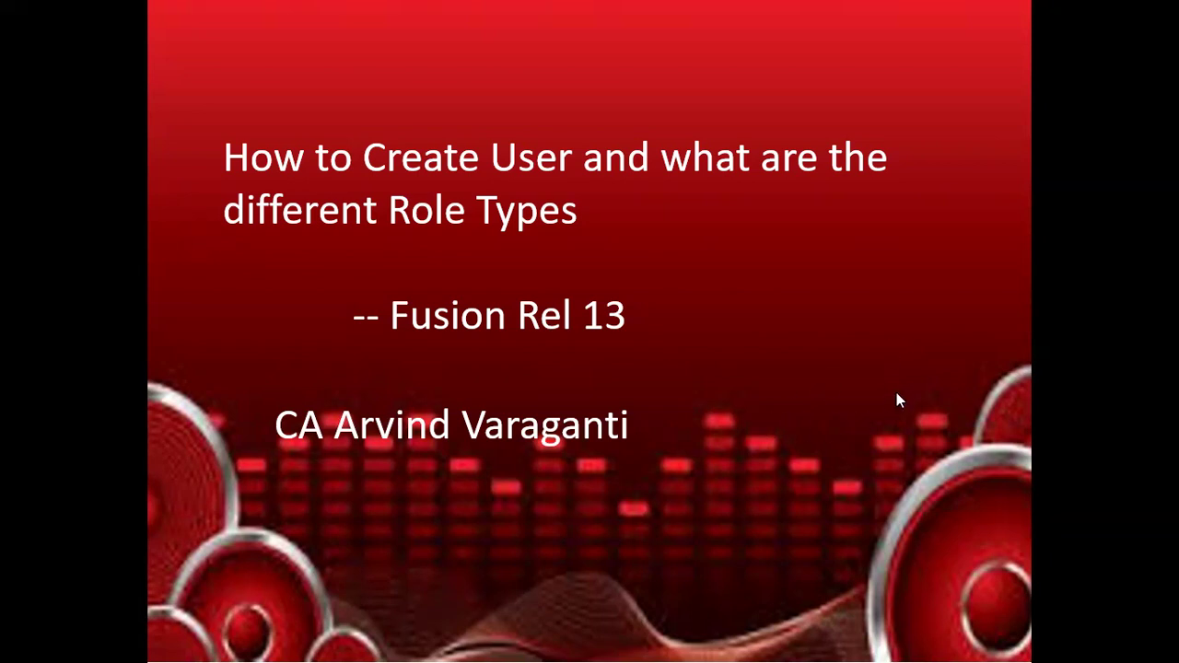
Step: Bring up the Windows Start menu over the running title slide
key(super)
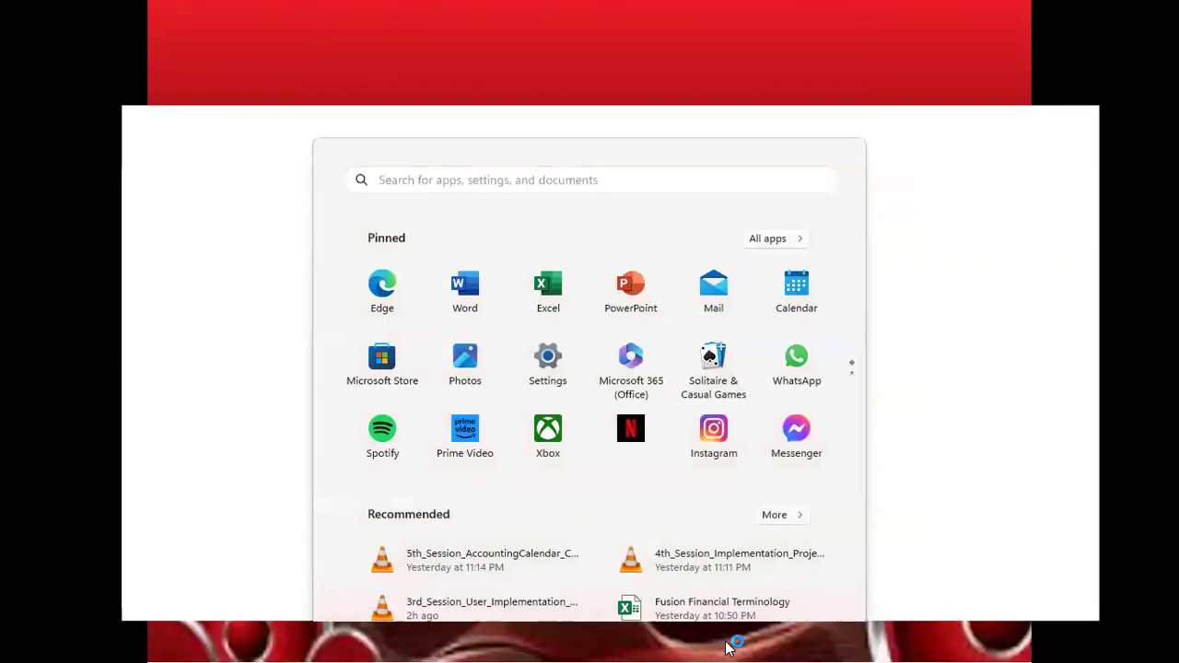
Step: Switch to Oracle Fusion in Chrome and show the Navigator scrolled down to Tools
click(727, 647)
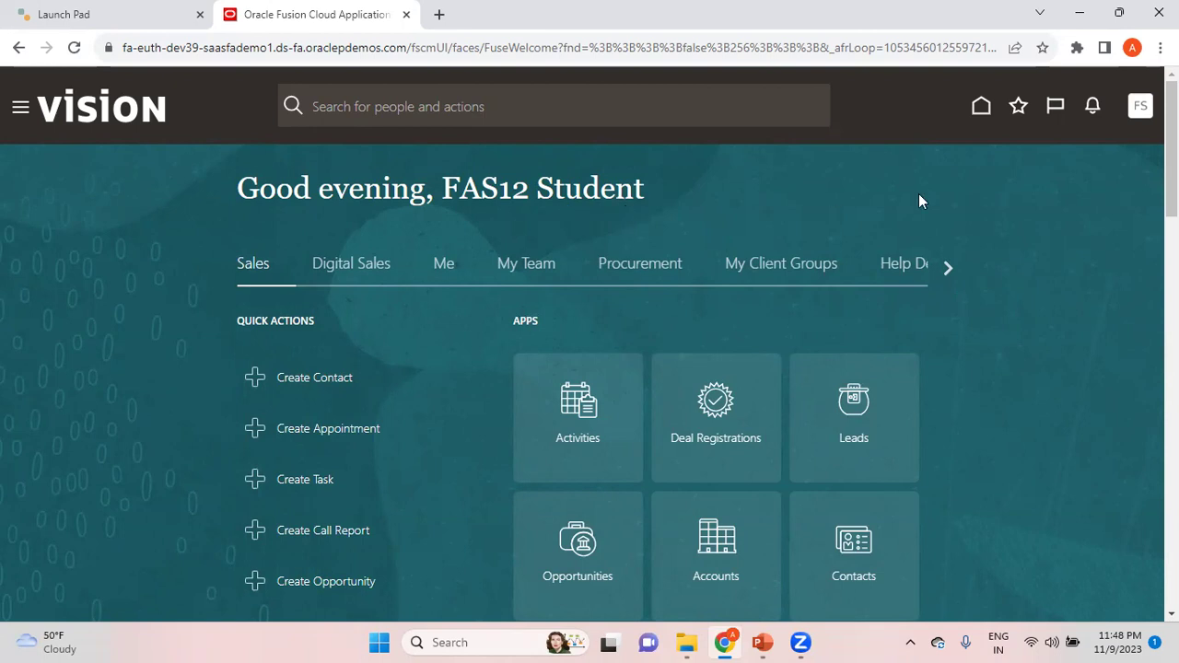
click(1143, 114)
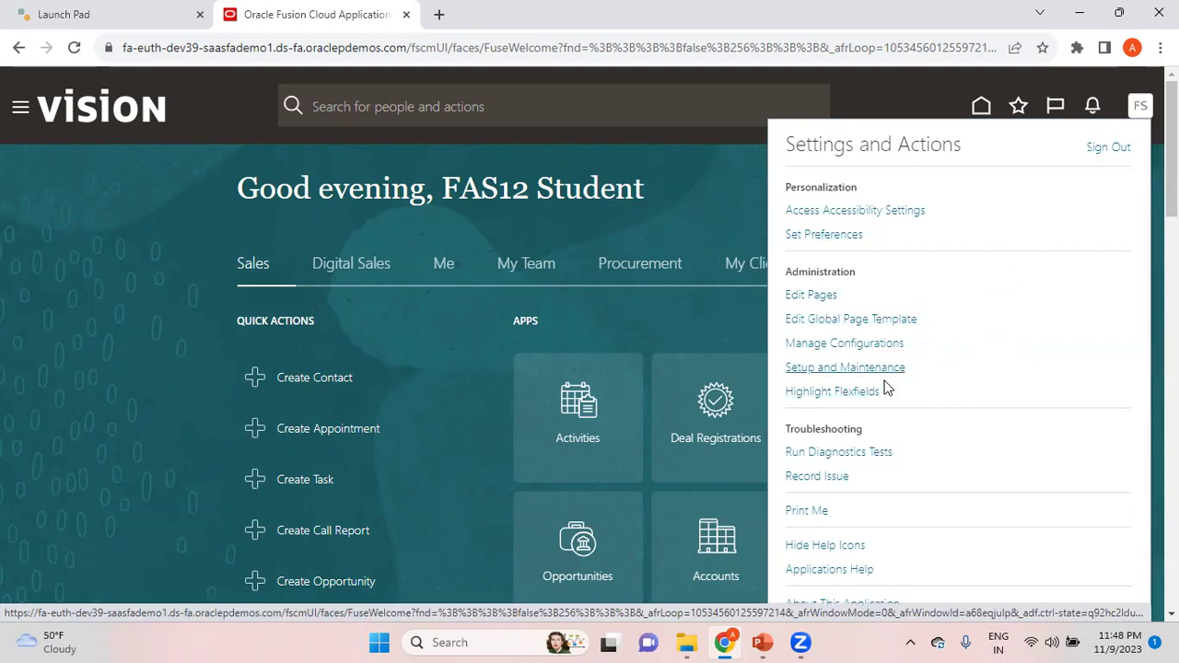
click(140, 245)
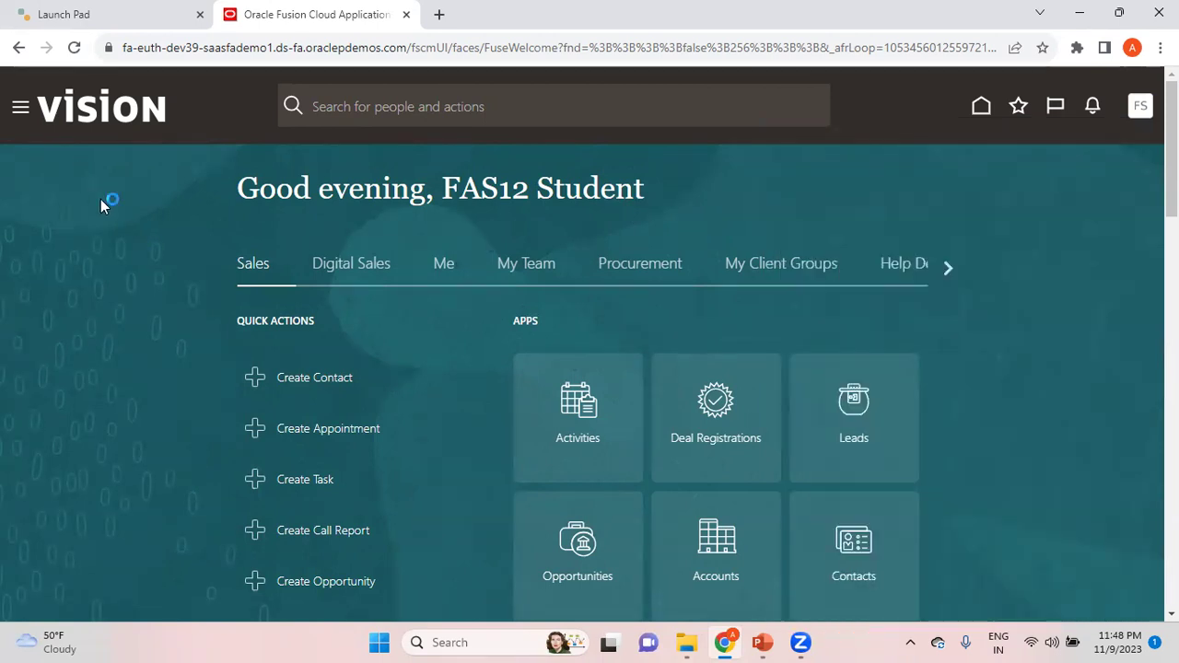
click(21, 109)
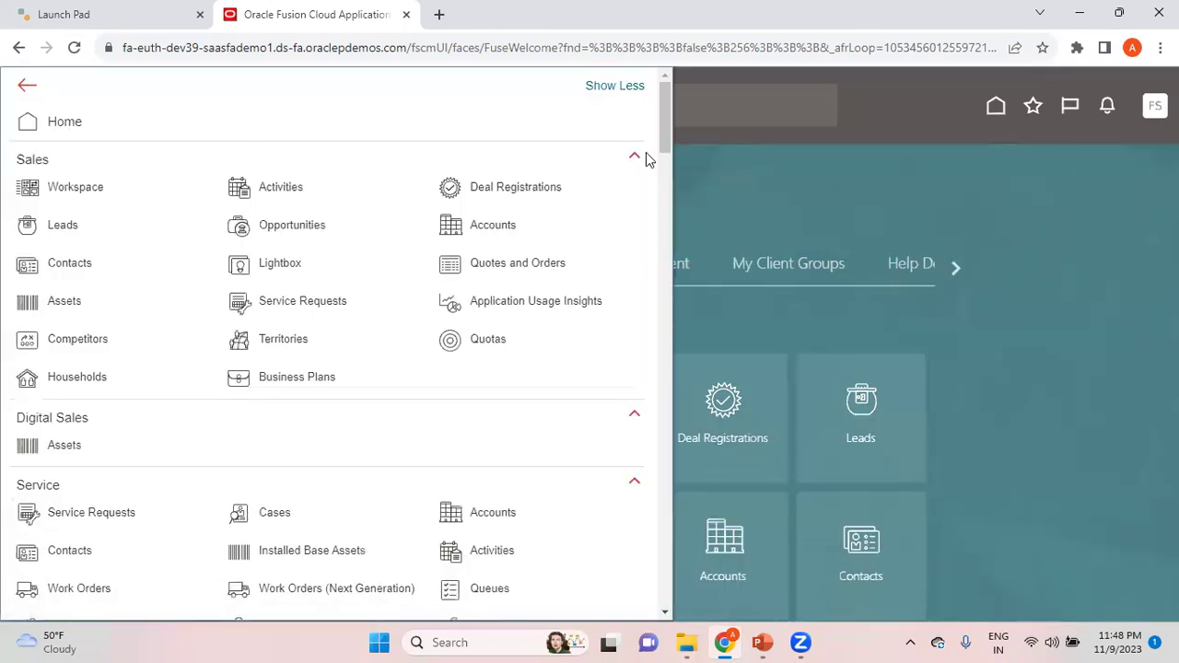
drag(668, 137, 708, 551)
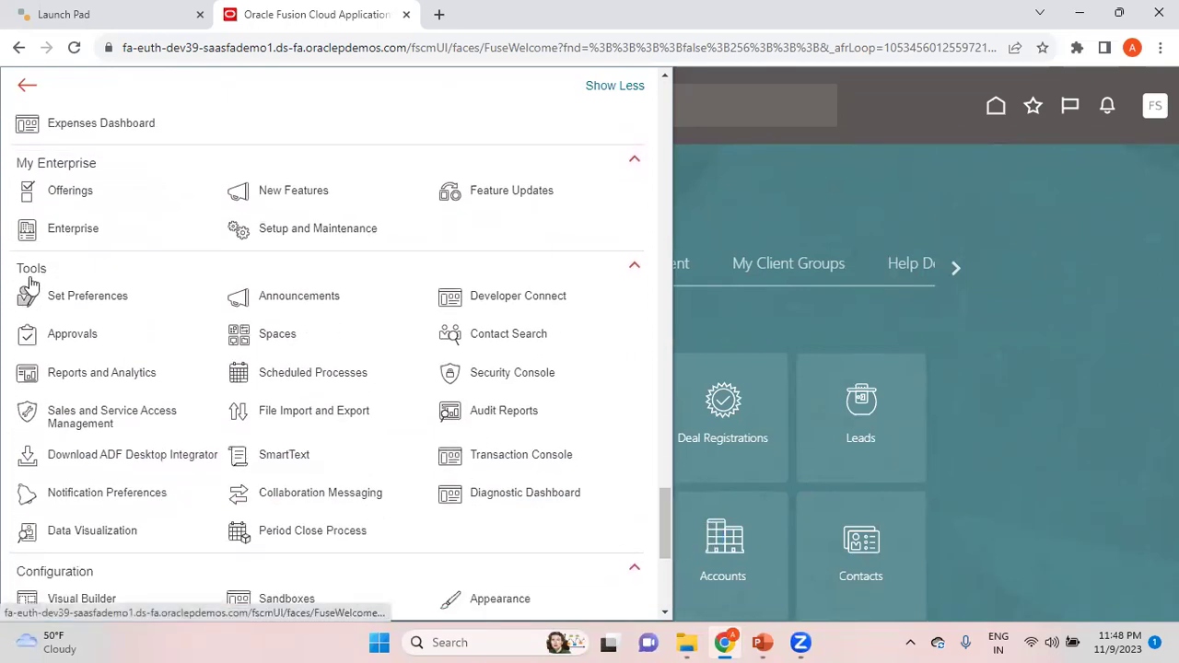
Step: Go from Security Console to Users and start a new user account
click(488, 370)
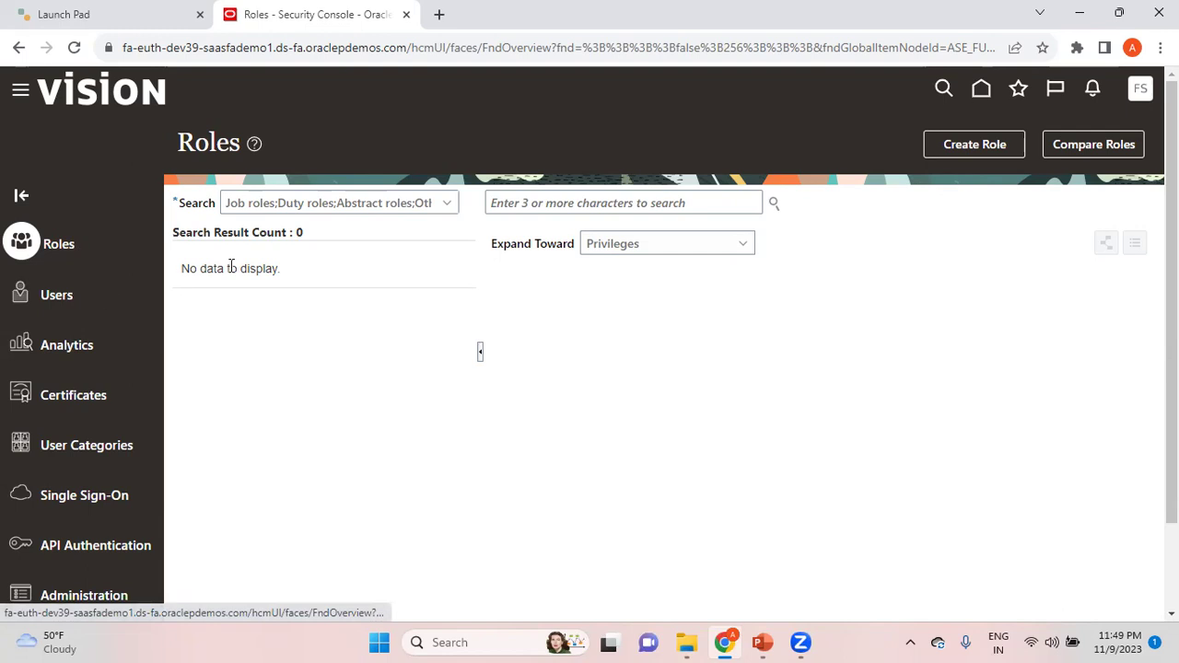
click(74, 296)
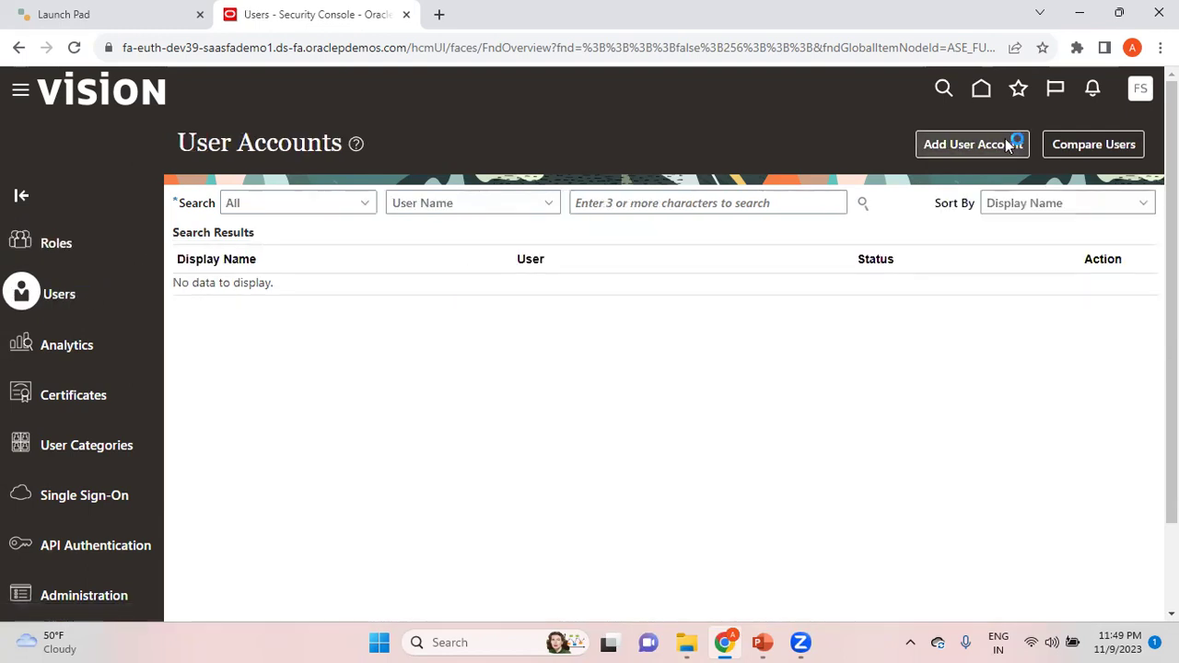
click(1009, 145)
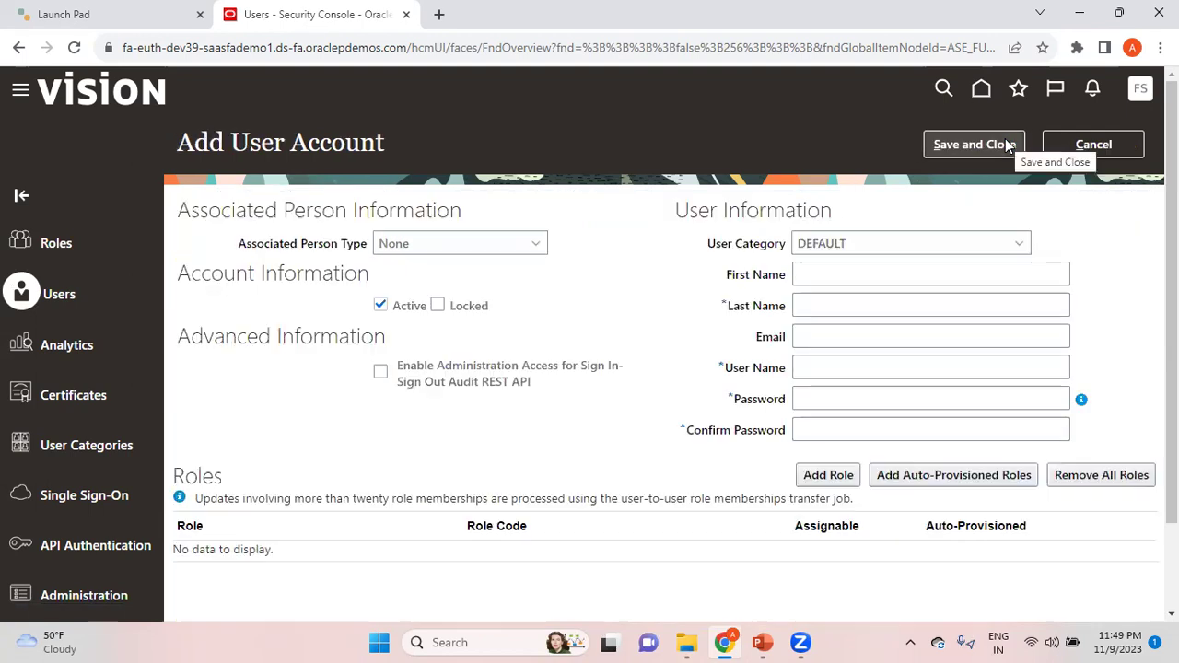
Step: Enter the new user's first name, last name and account password, then save the account
click(844, 277)
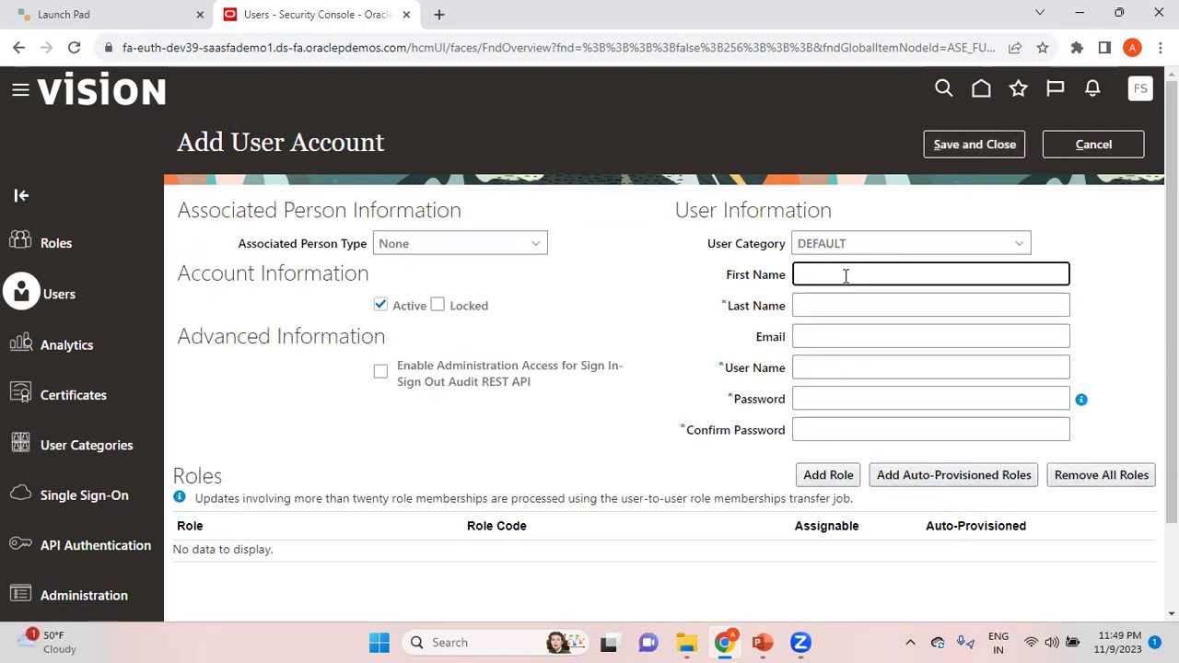
key(Tab)
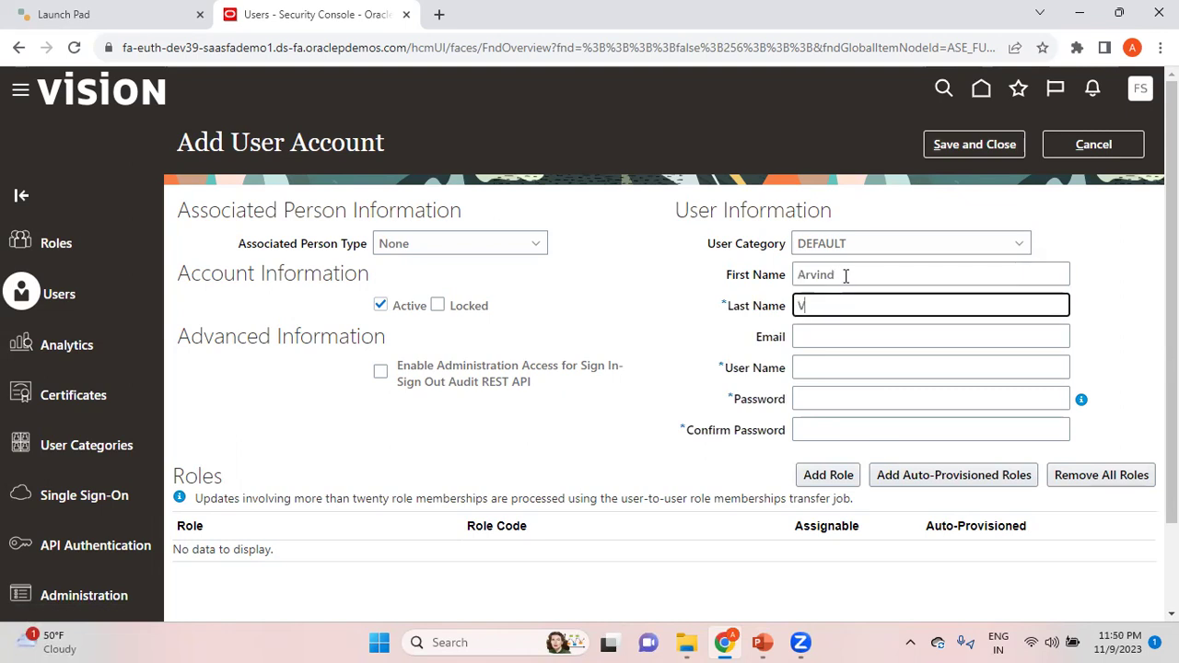
key(Tab)
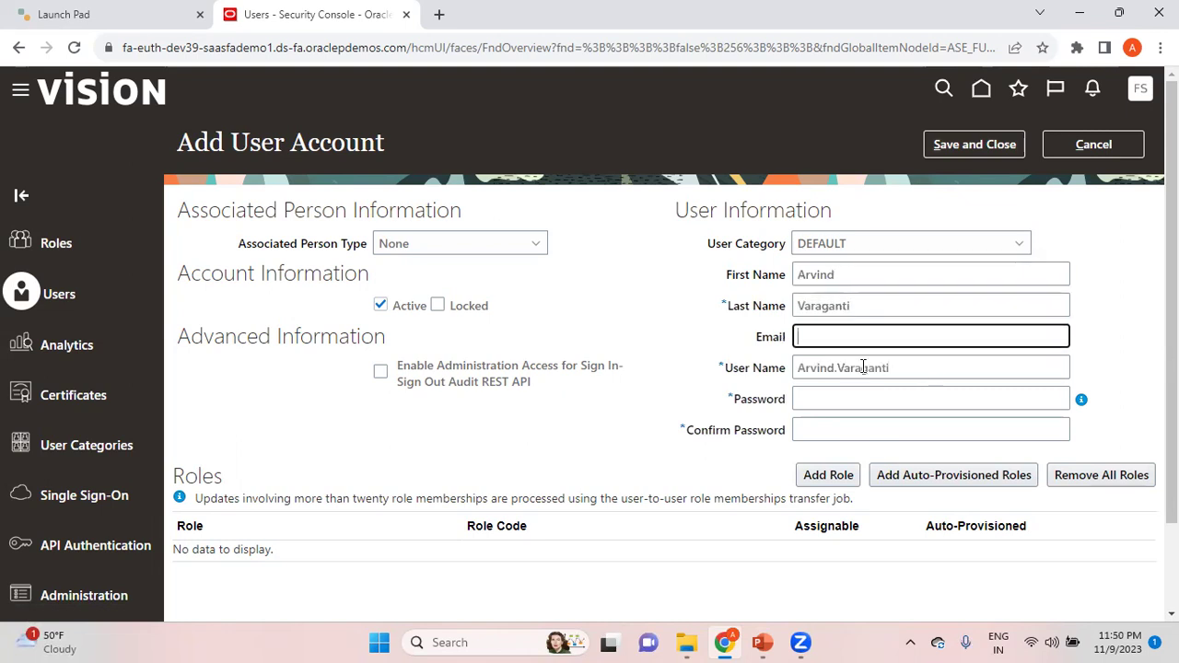
click(828, 399)
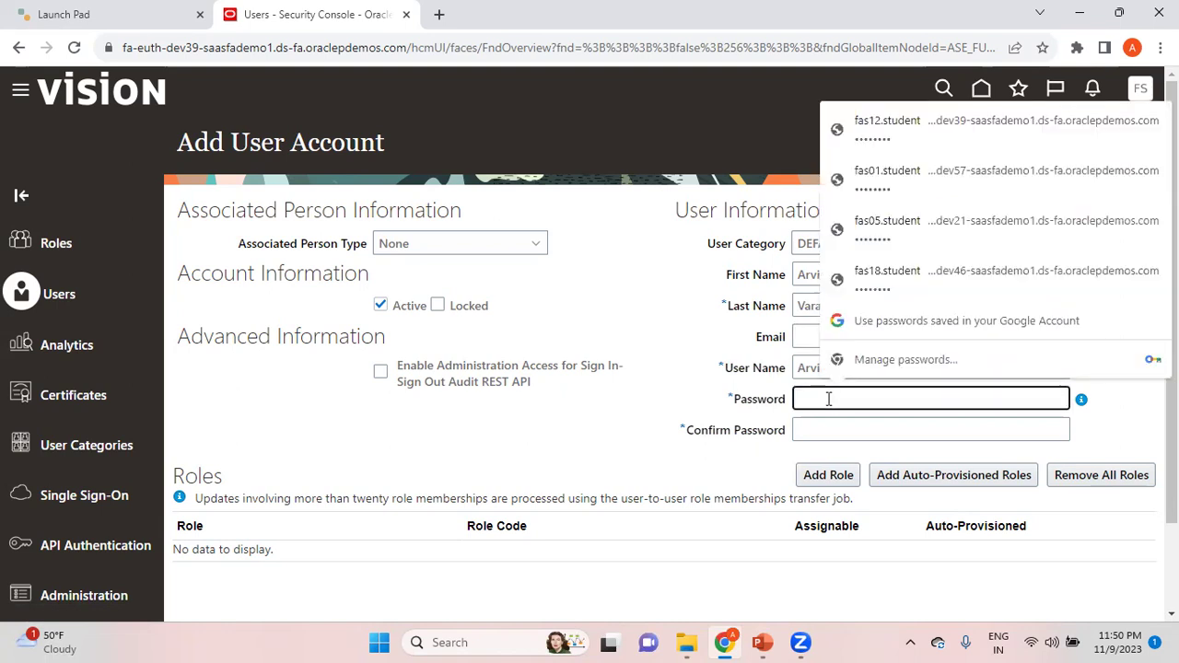
text(••••••••)
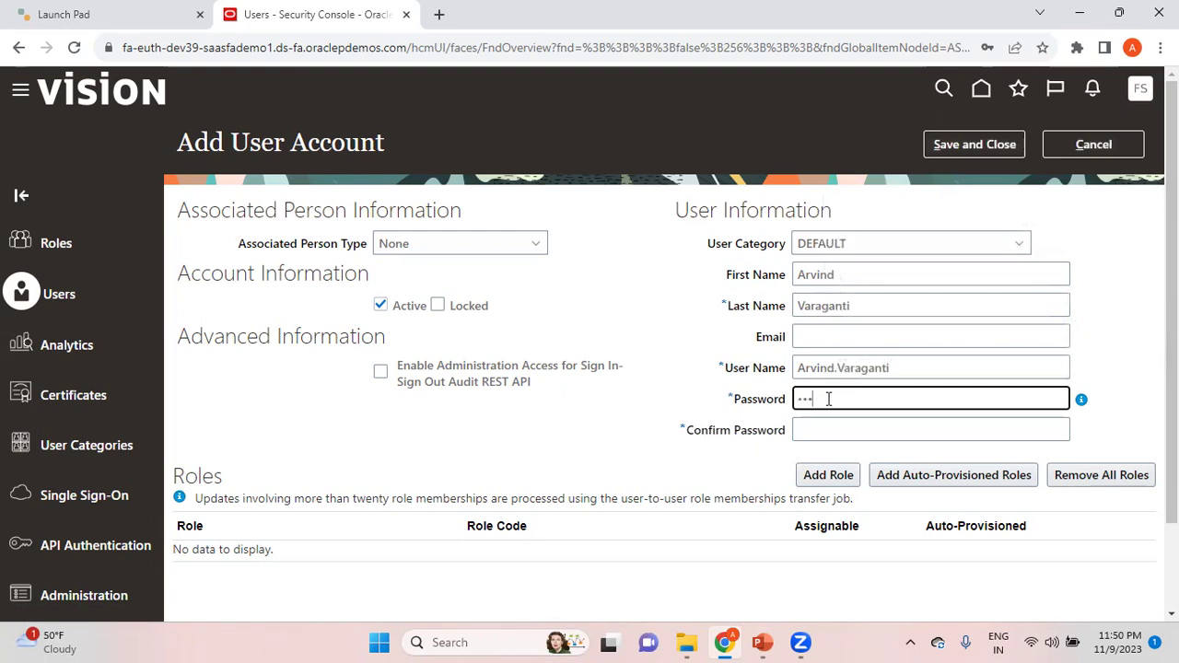
key(Tab)
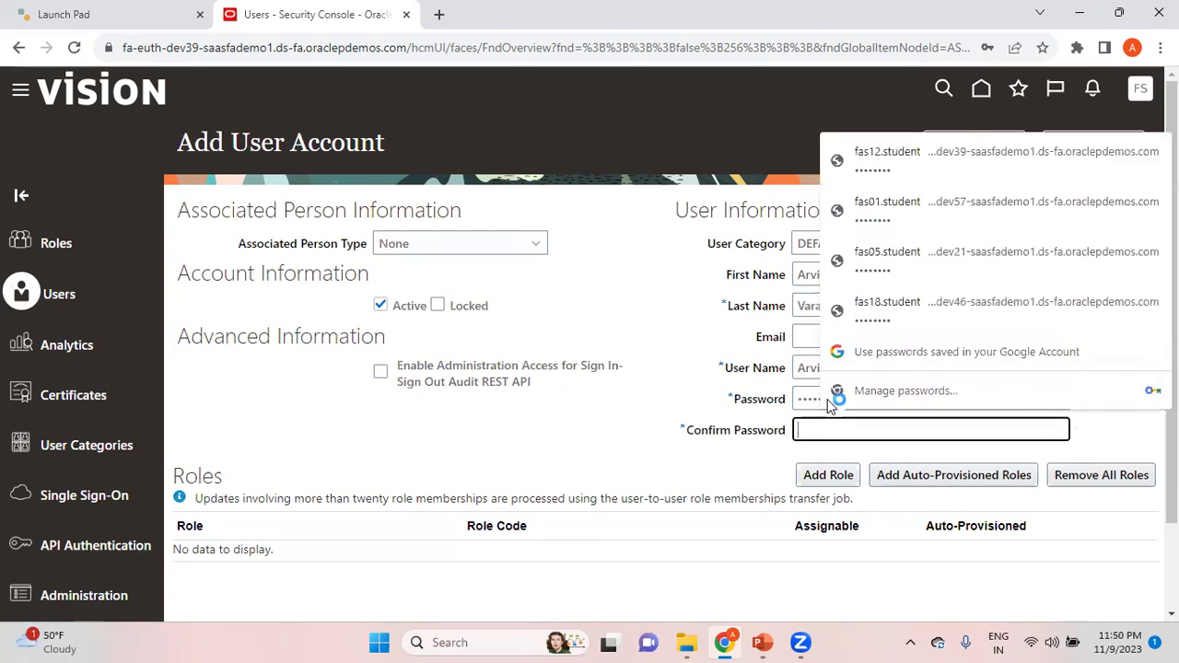
text(••••••••••)
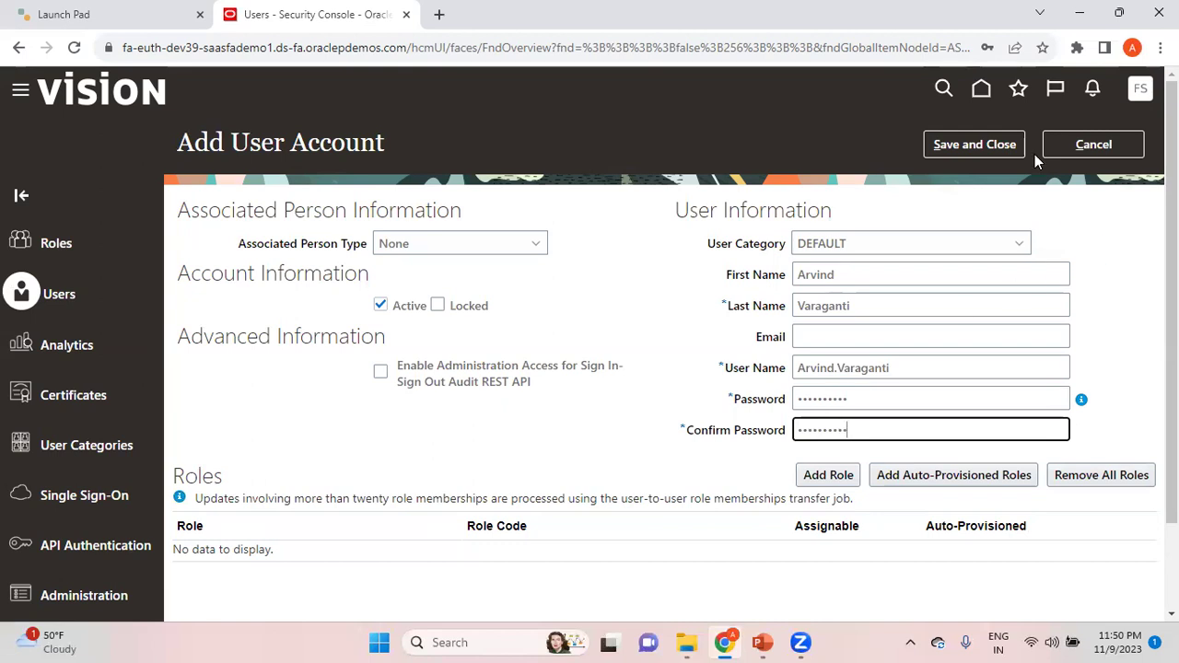
click(1005, 145)
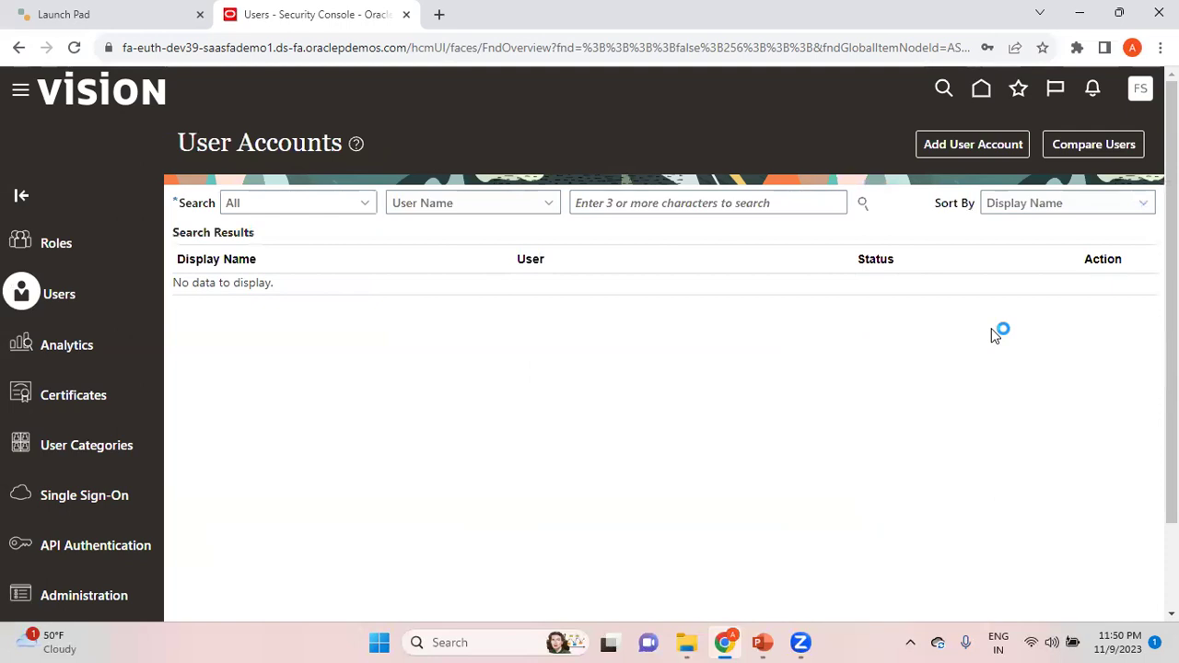
Step: Search User Accounts for the new user's full name and open their account for editing
click(476, 206)
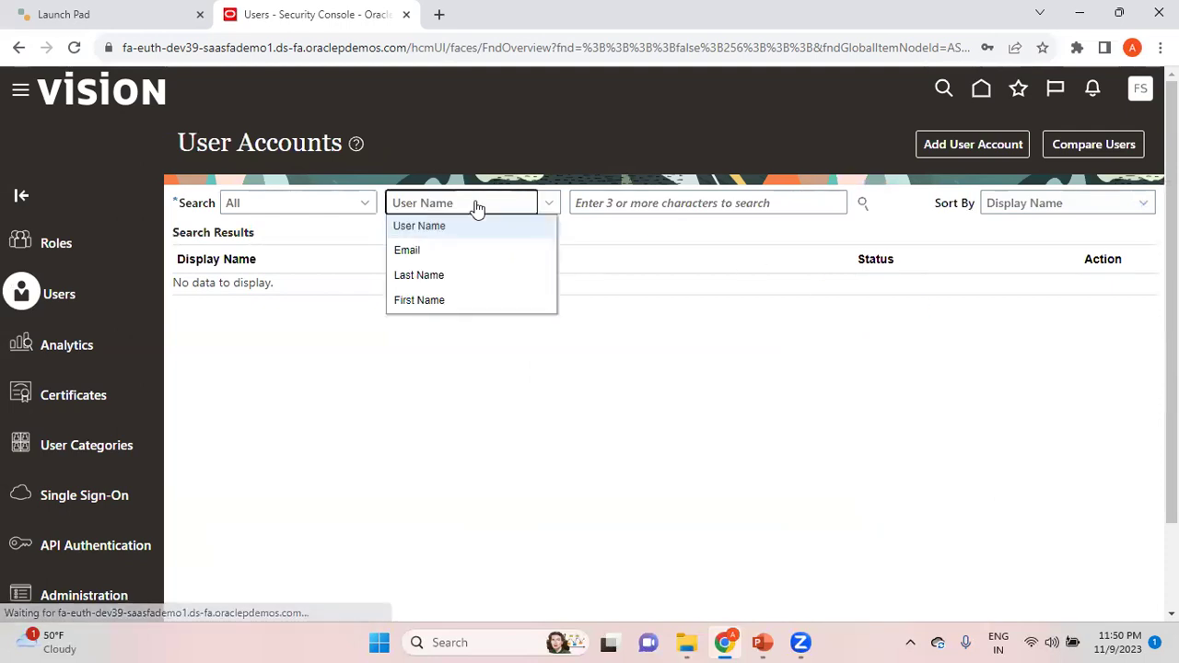
click(614, 203)
click(863, 204)
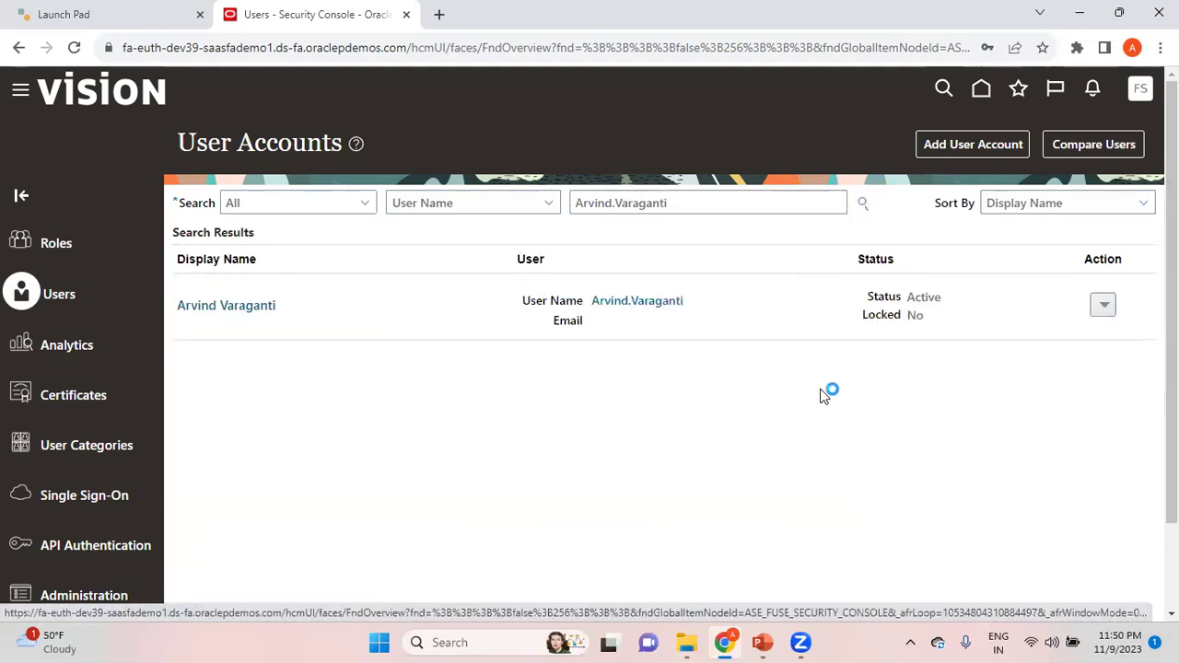
click(261, 304)
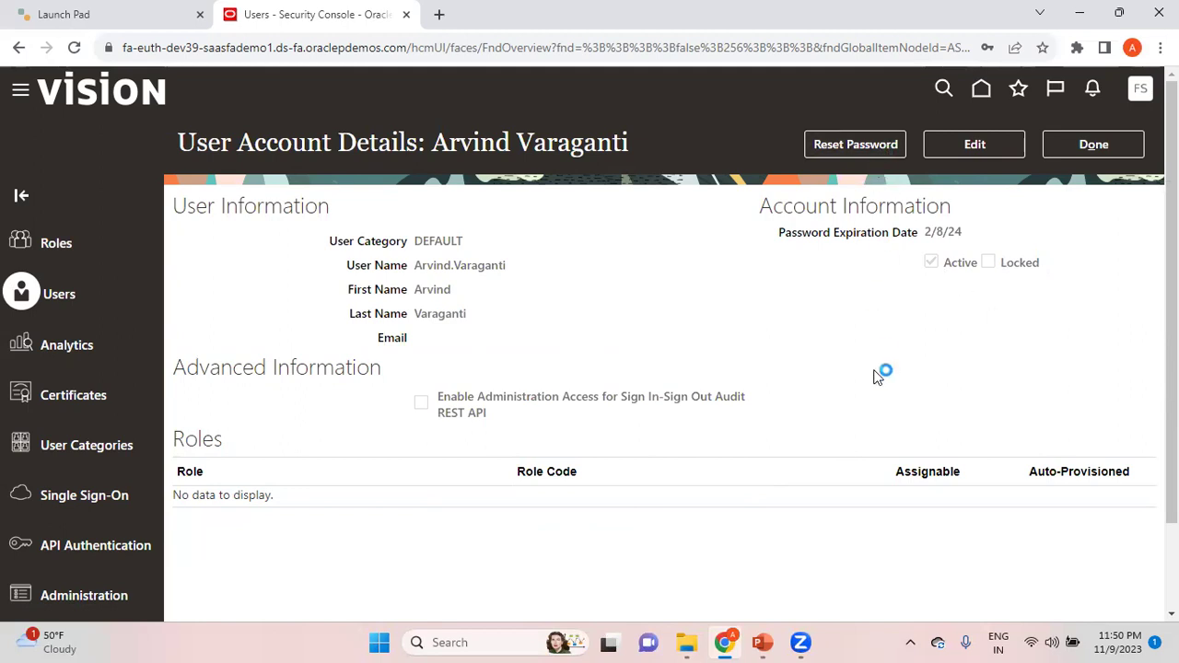
click(992, 153)
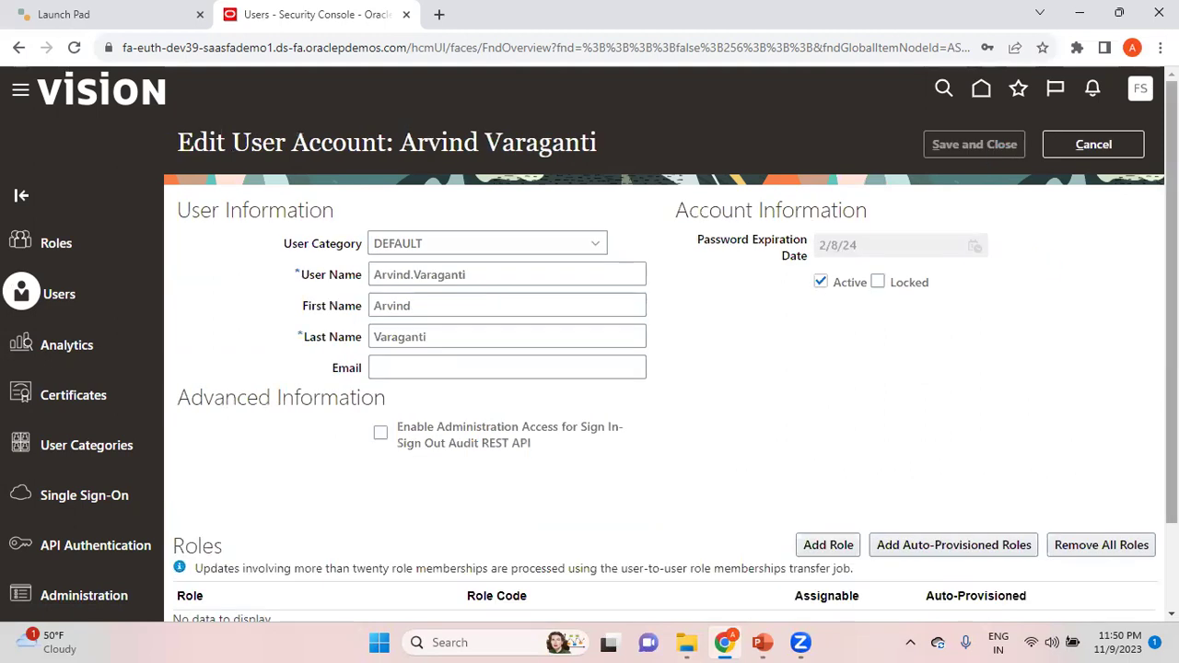
Step: Search roles for 'implementation consul' and add Application Implementation Consultant to the user
scroll(663, 350, down, 2)
click(834, 472)
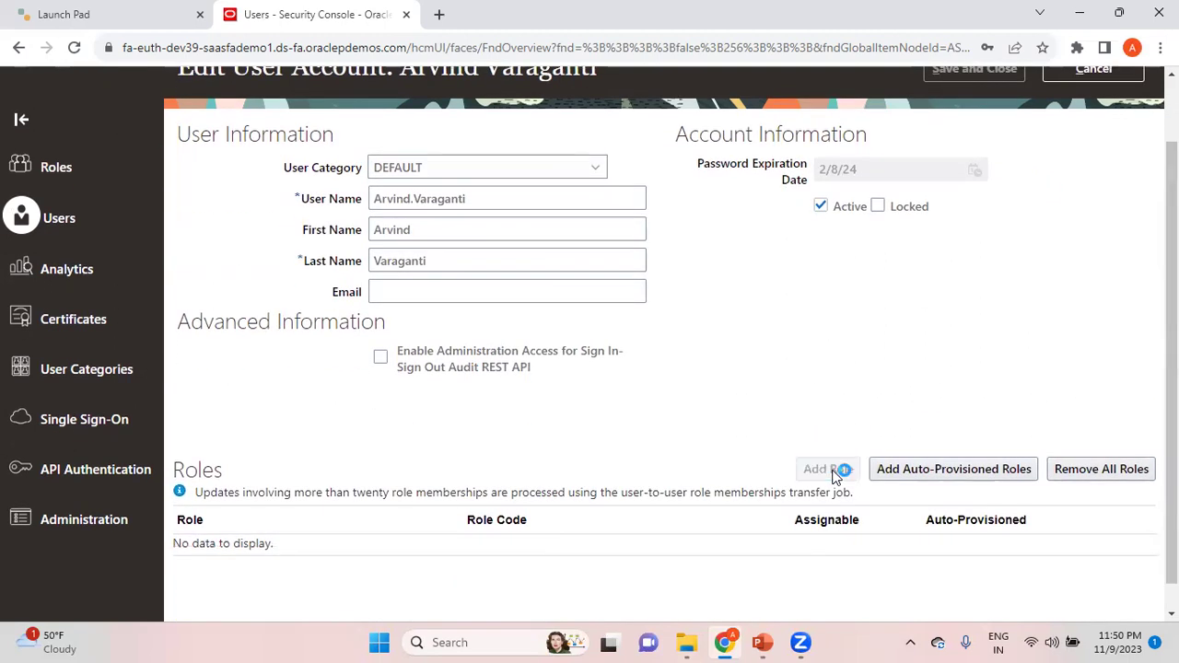
click(505, 172)
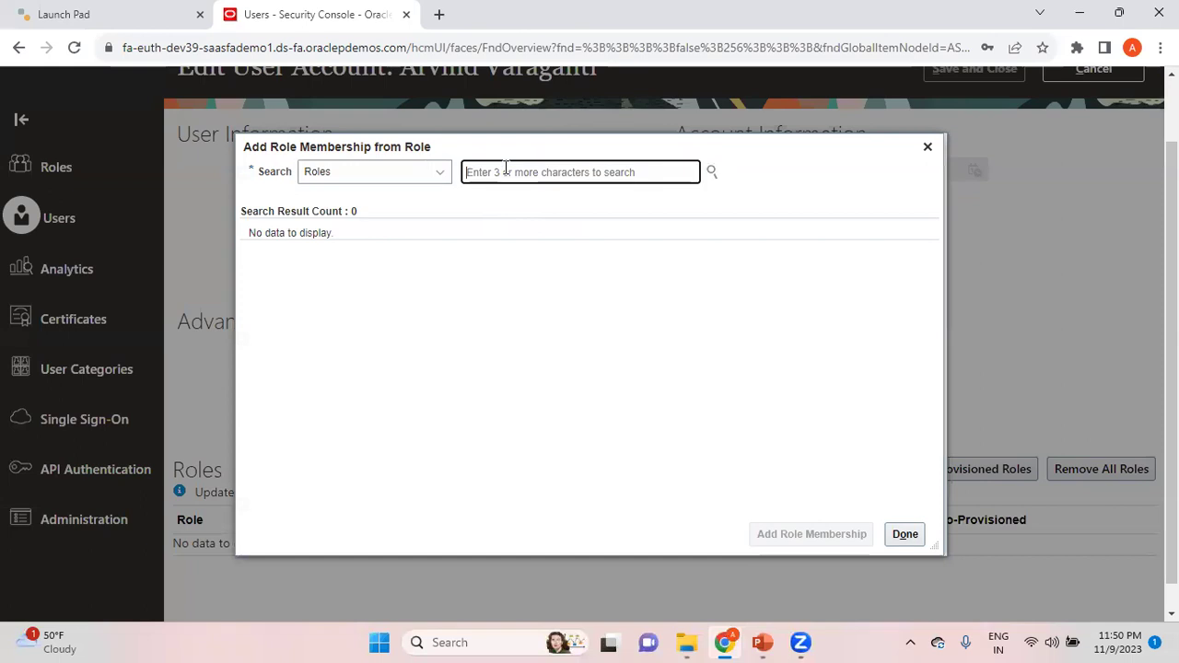
text(A)
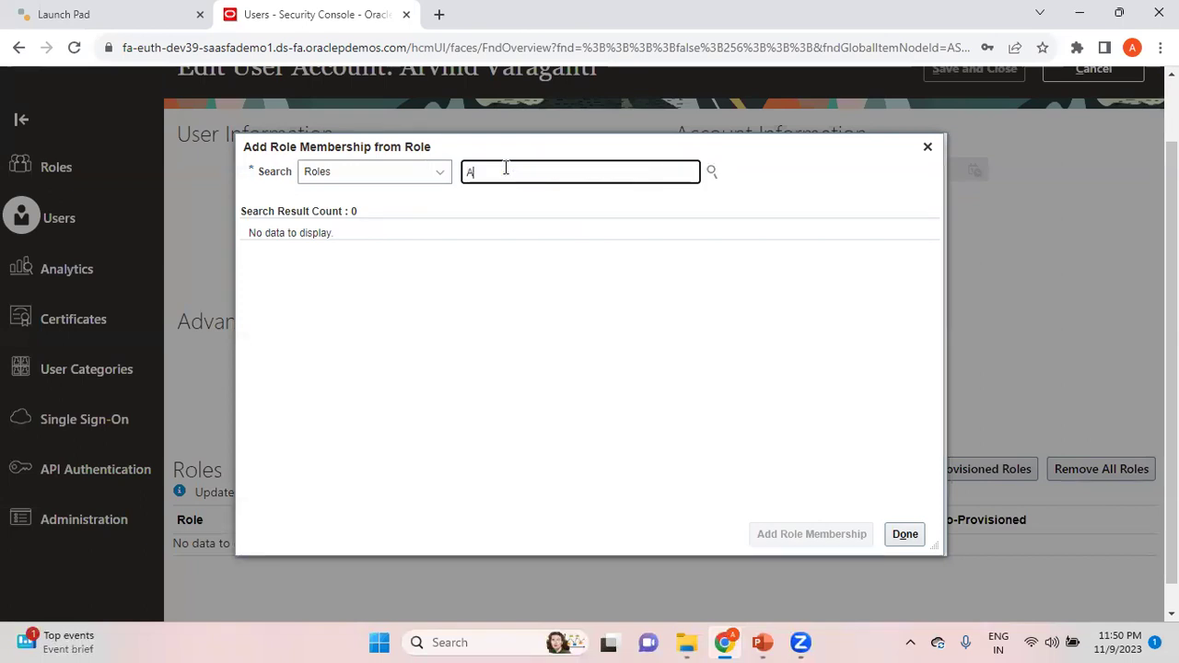
text(pplicati)
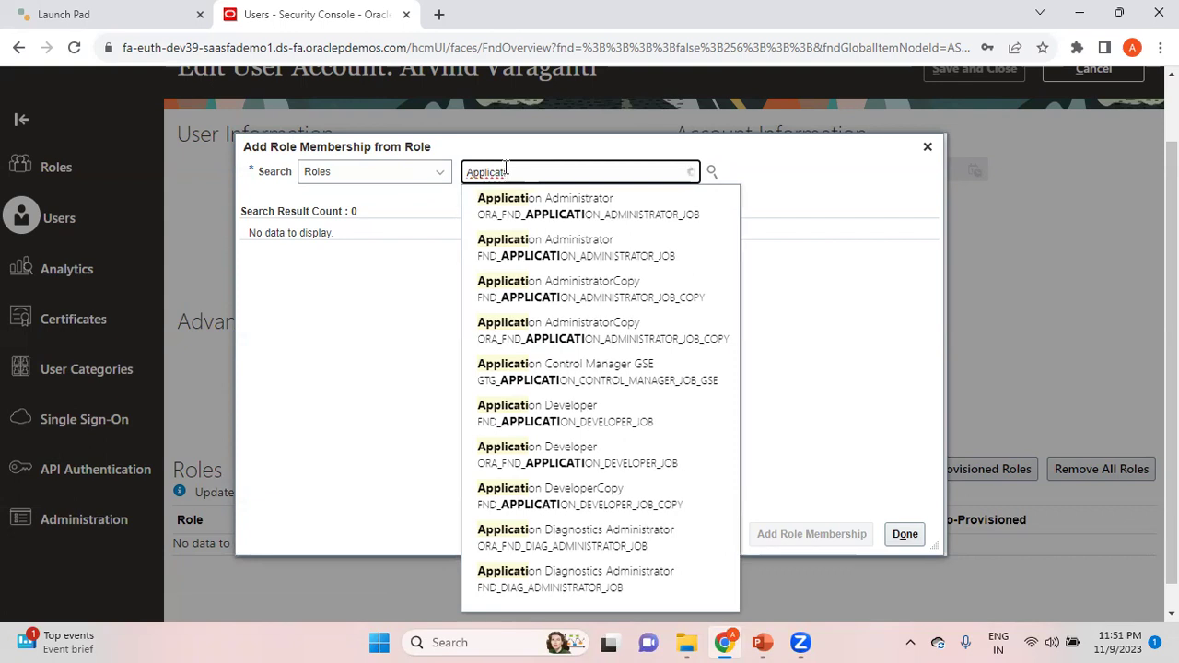
text(imple)
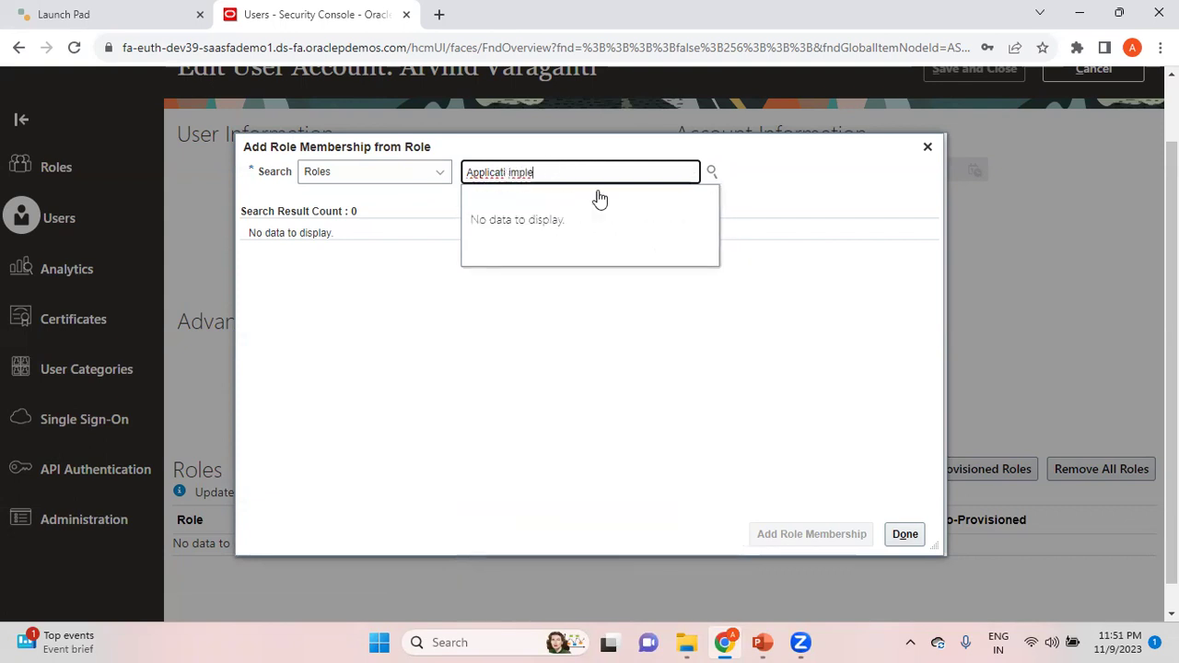
key(BackSpace)
key(BackSpace)
key(BackSpace)
key(BackSpace)
key(BackSpace)
text(im)
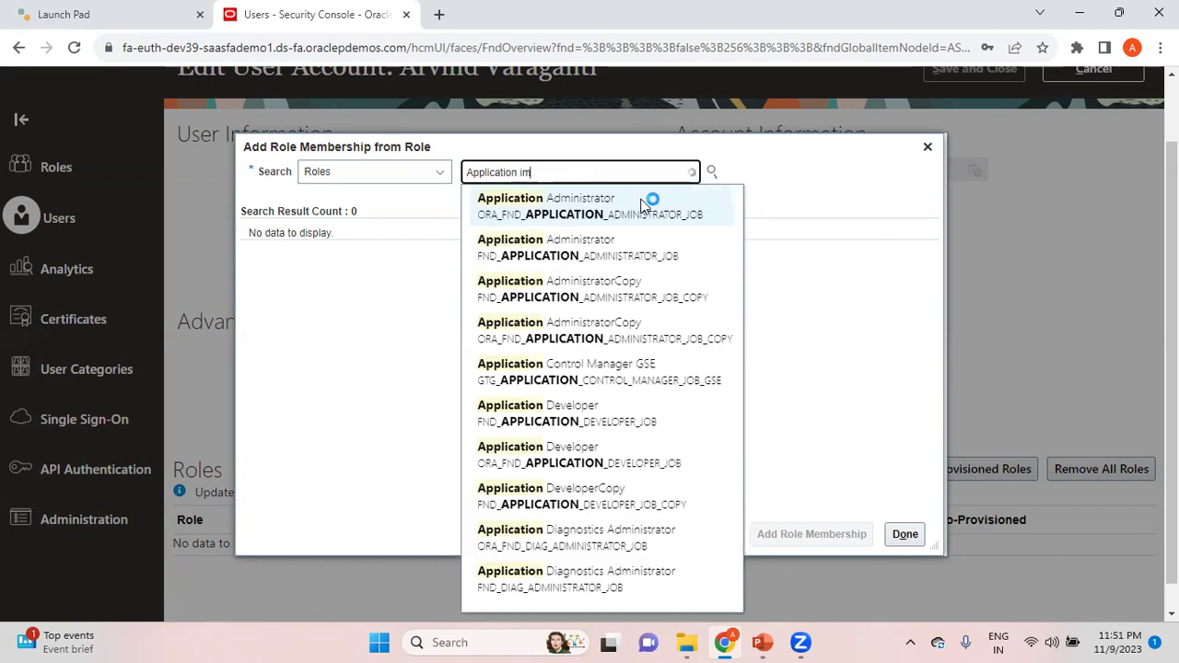
text(plementat)
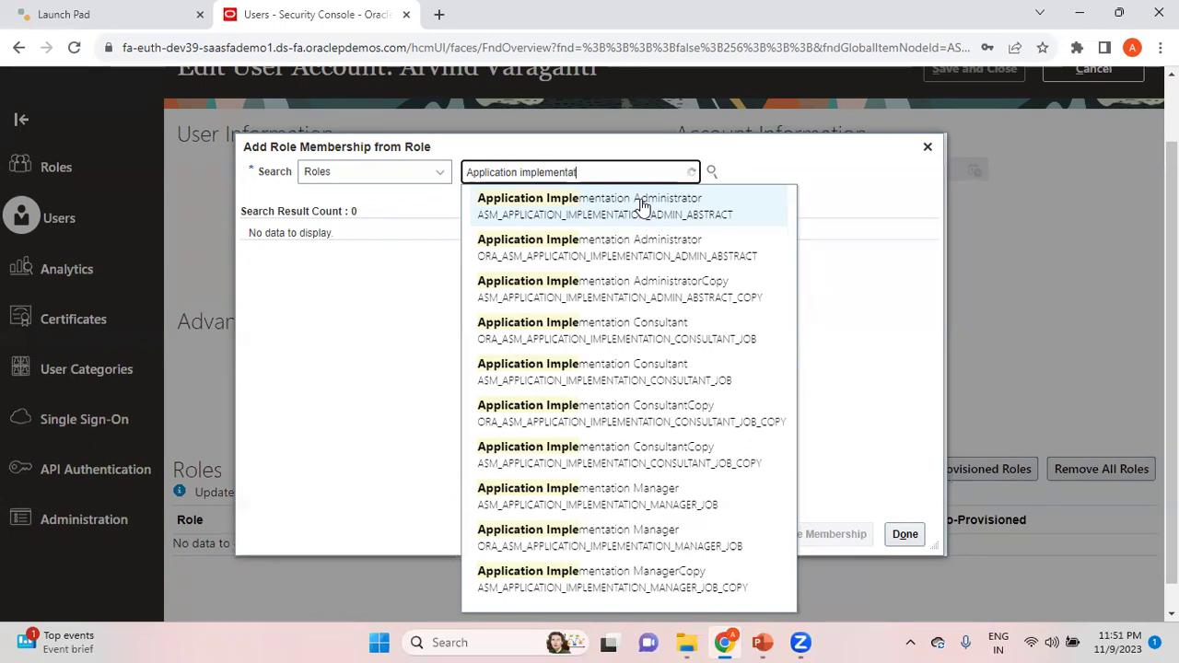
text(ion consul)
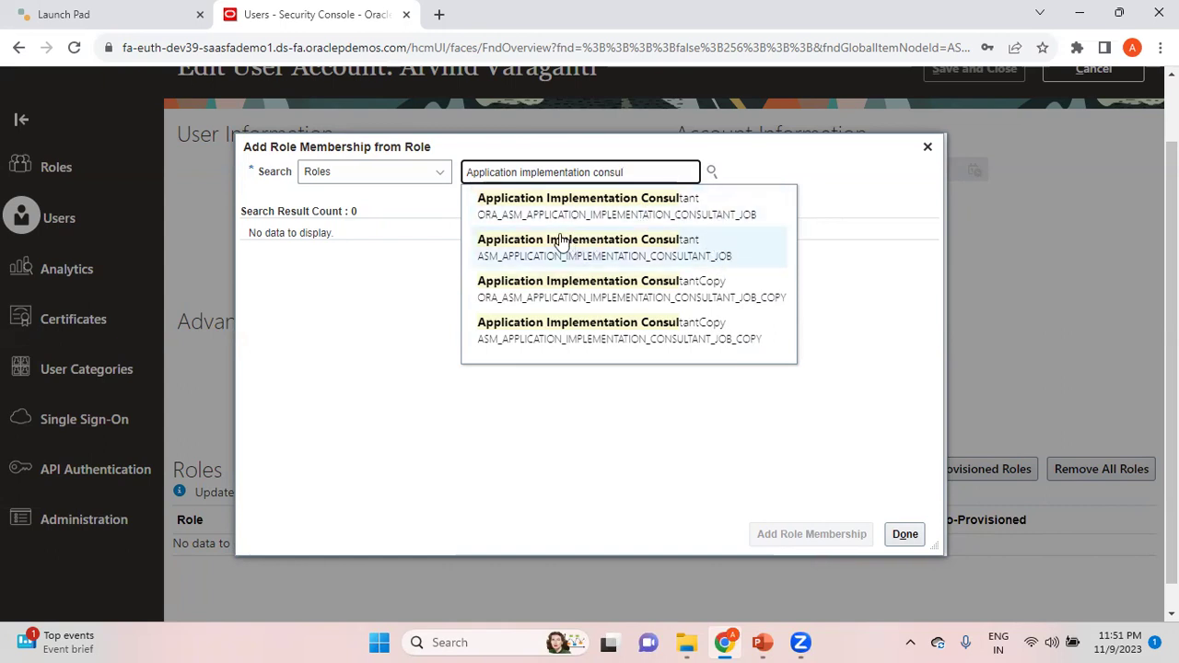
click(686, 213)
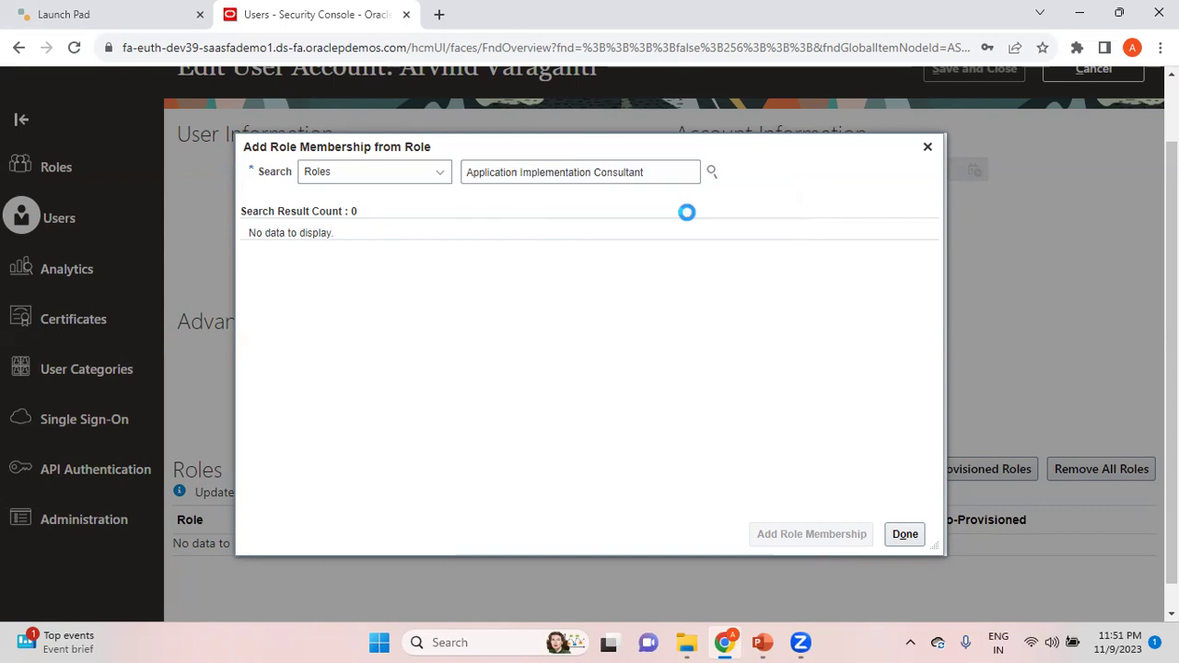
click(573, 256)
click(829, 533)
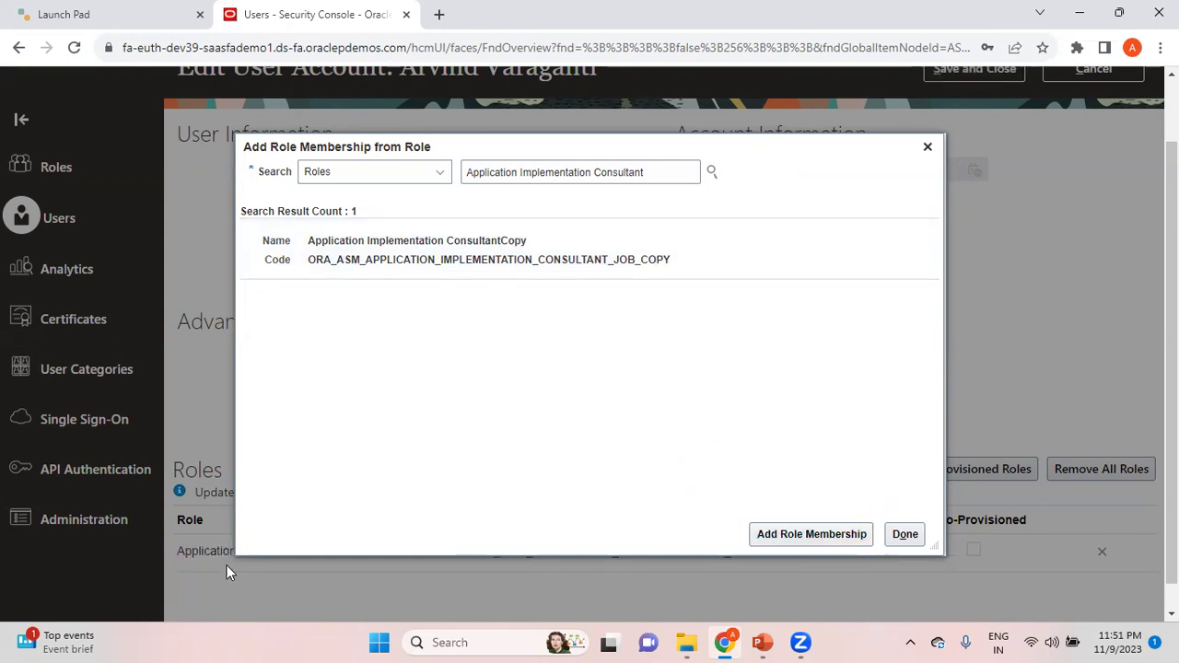
Step: Search for and add the IT Security Manager role, then the Employee abstract role
drag(656, 171, 371, 175)
text(IT Security)
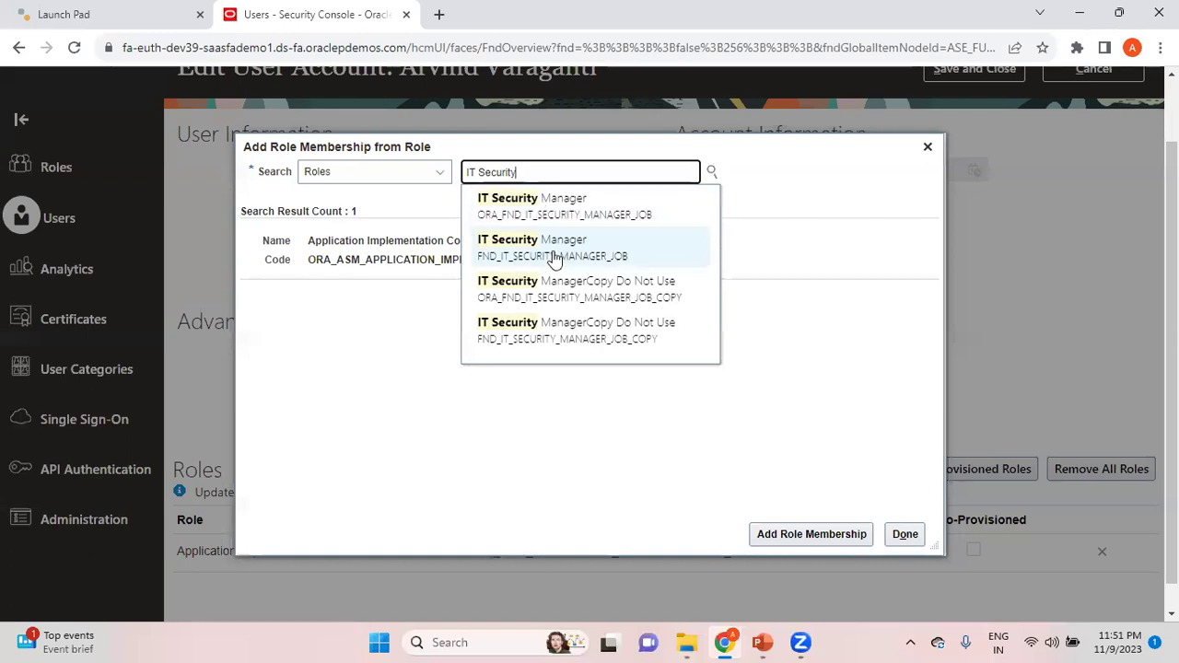
click(572, 221)
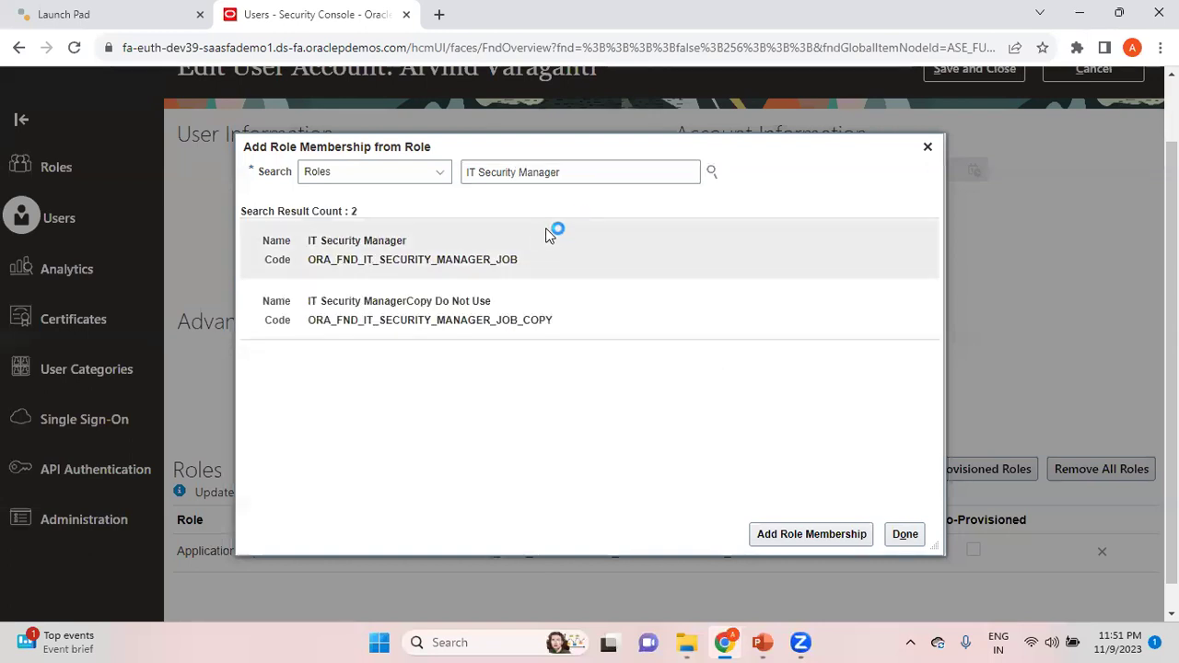
click(825, 534)
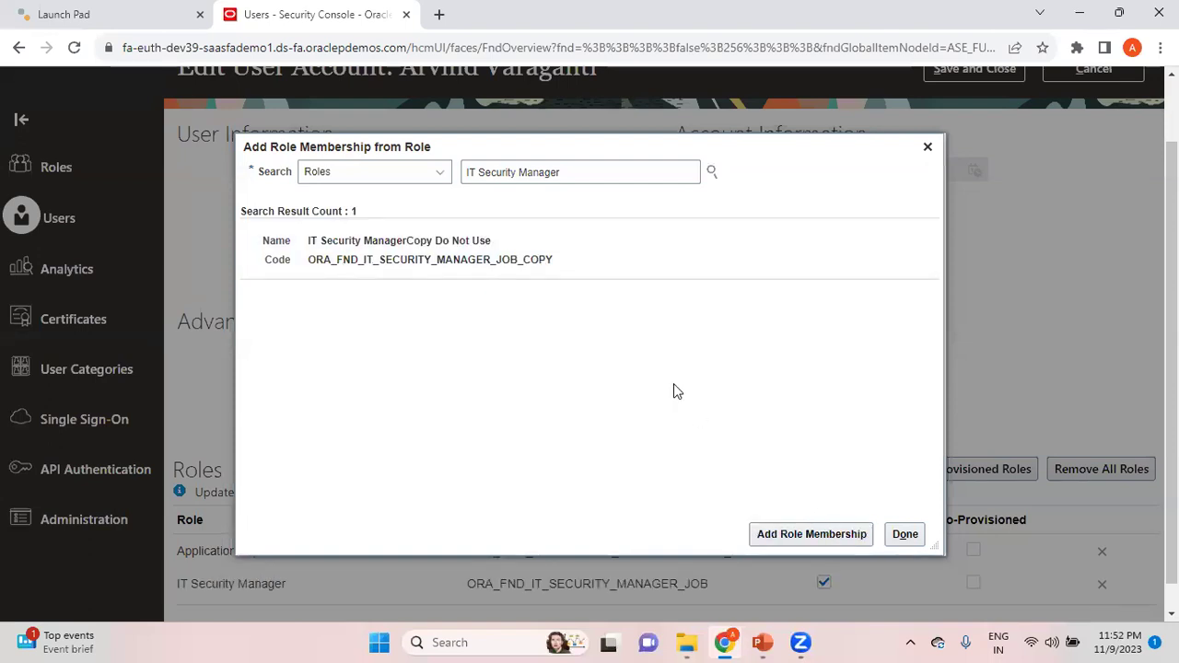
drag(589, 174, 389, 175)
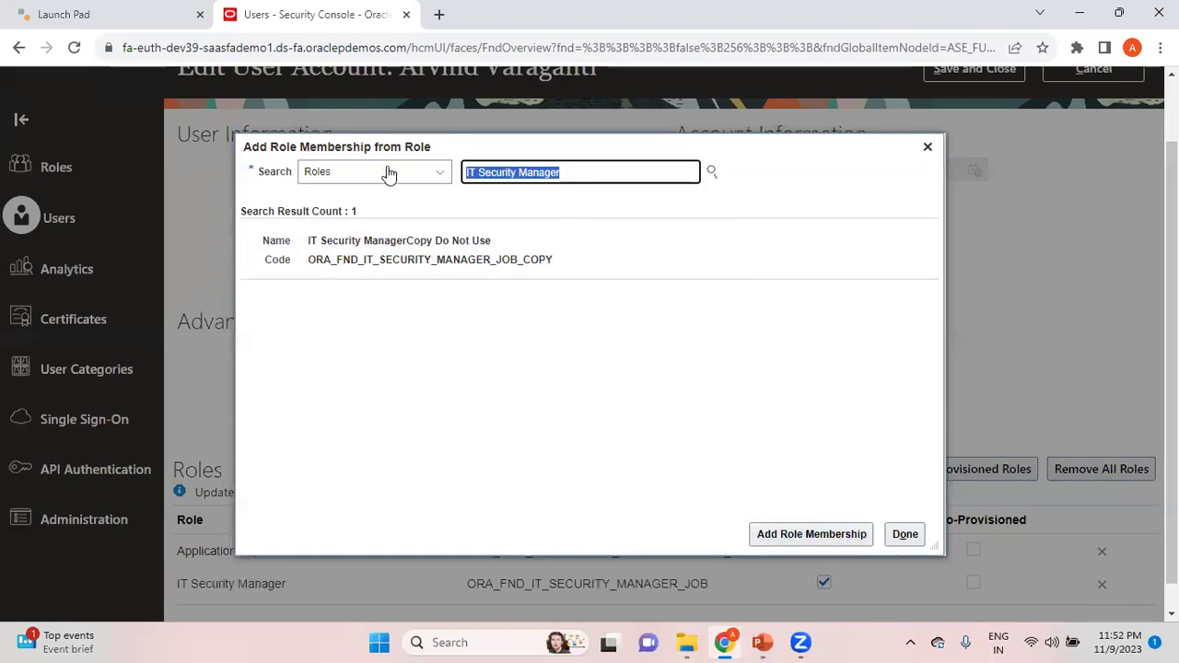
text(Employee)
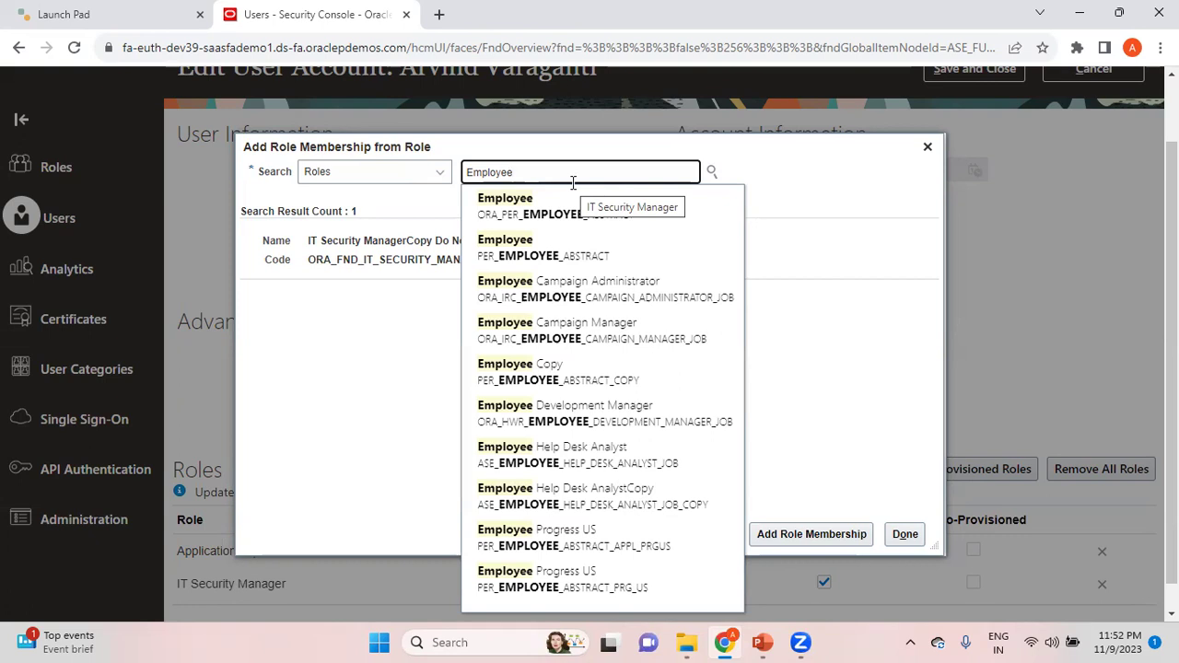
click(597, 259)
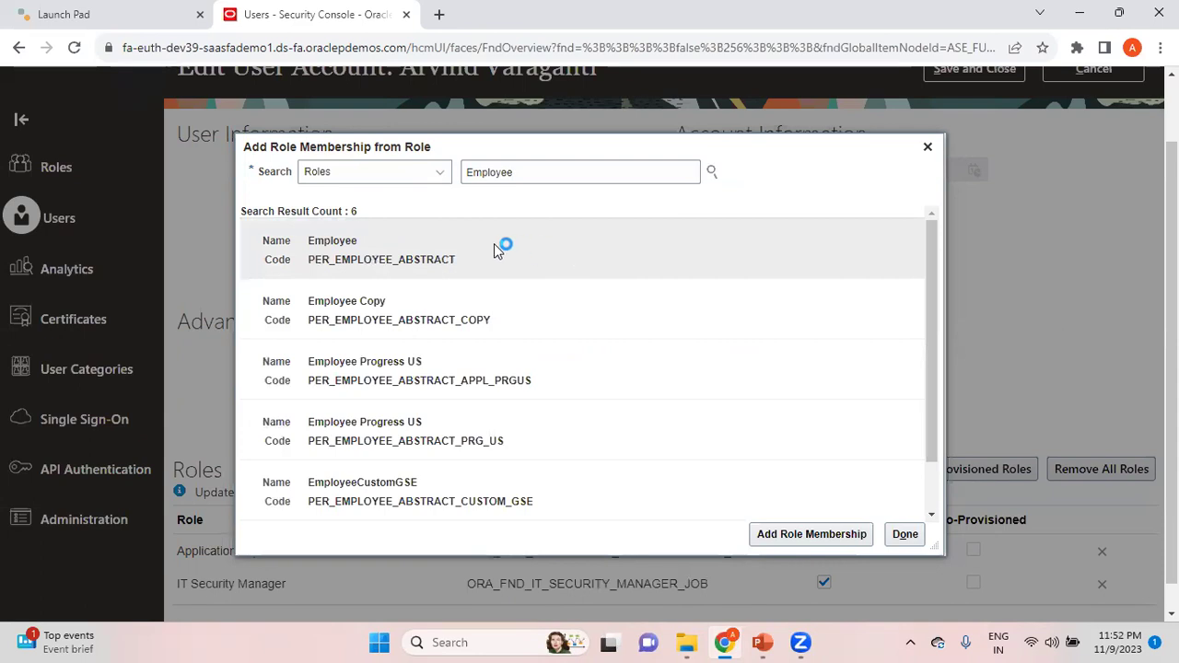
click(852, 534)
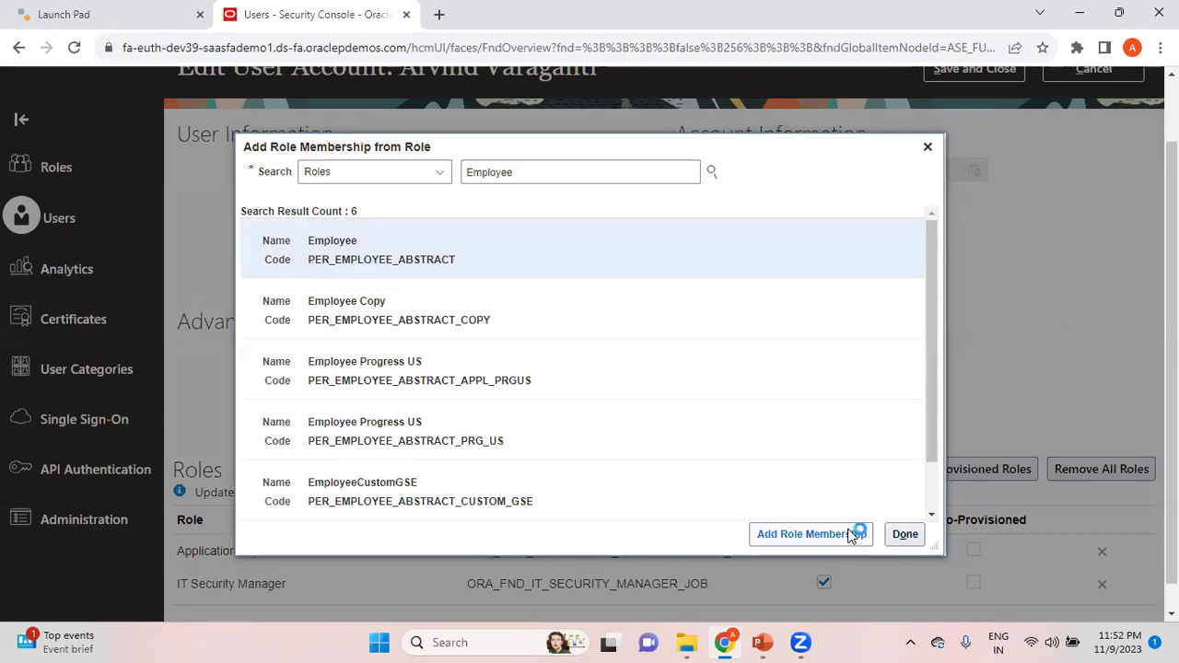
Step: Save the user account with its three roles and return to User Accounts
click(904, 535)
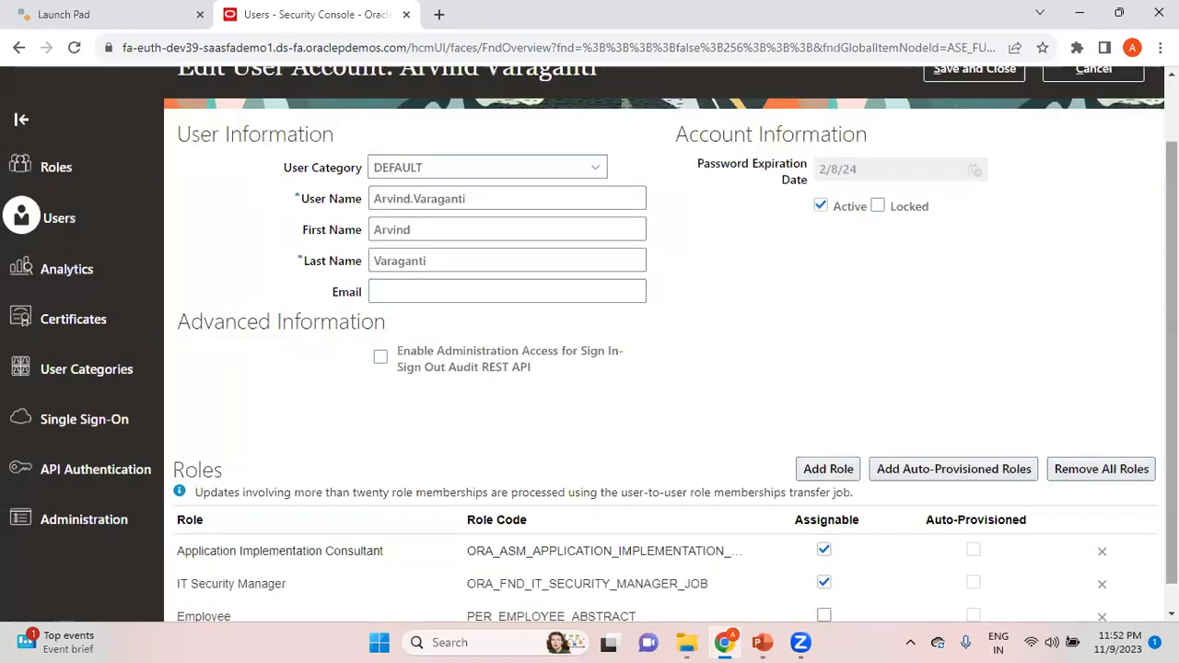
scroll(460, 521, down, 1)
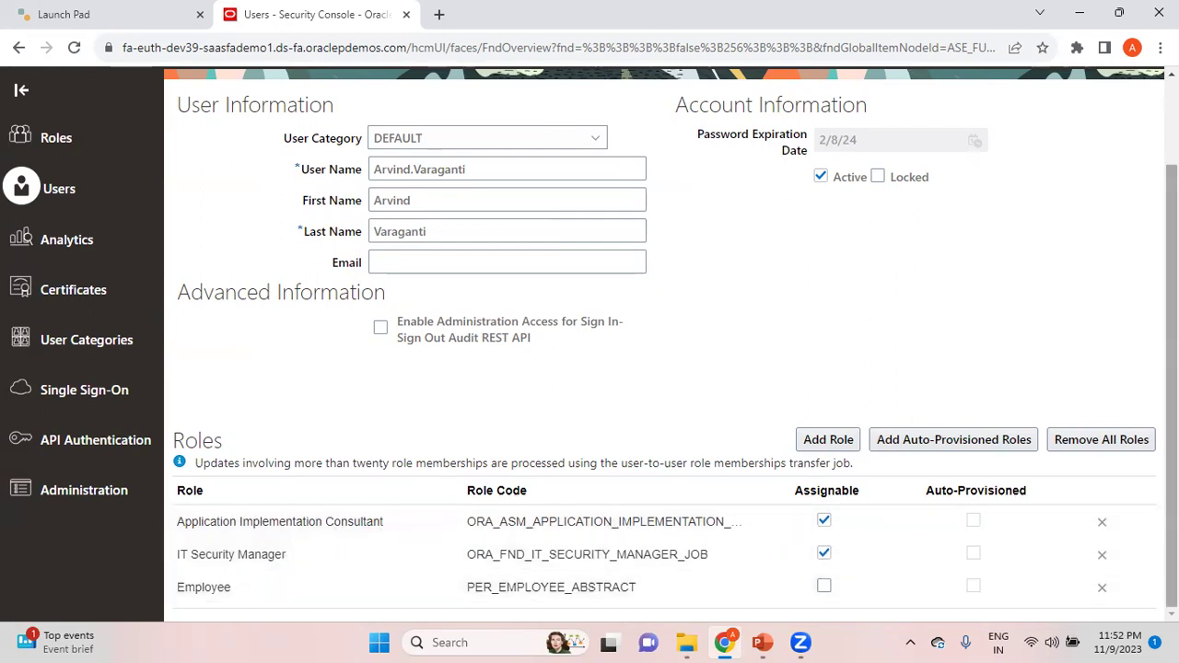
scroll(1084, 209, up, 2)
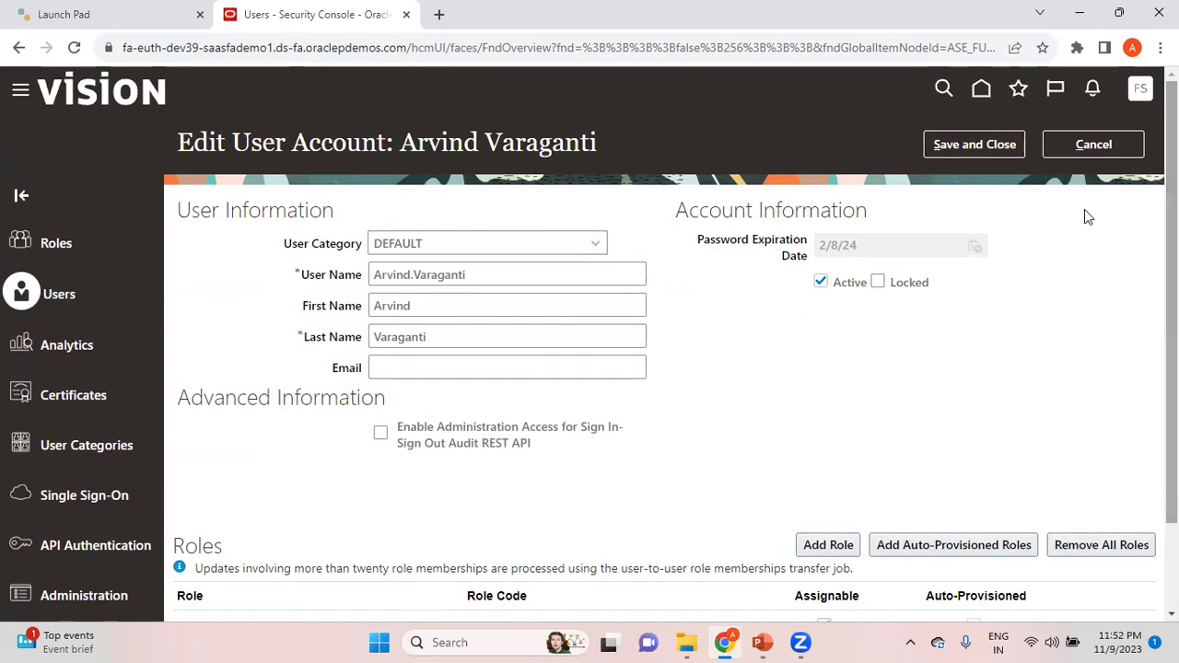
click(983, 148)
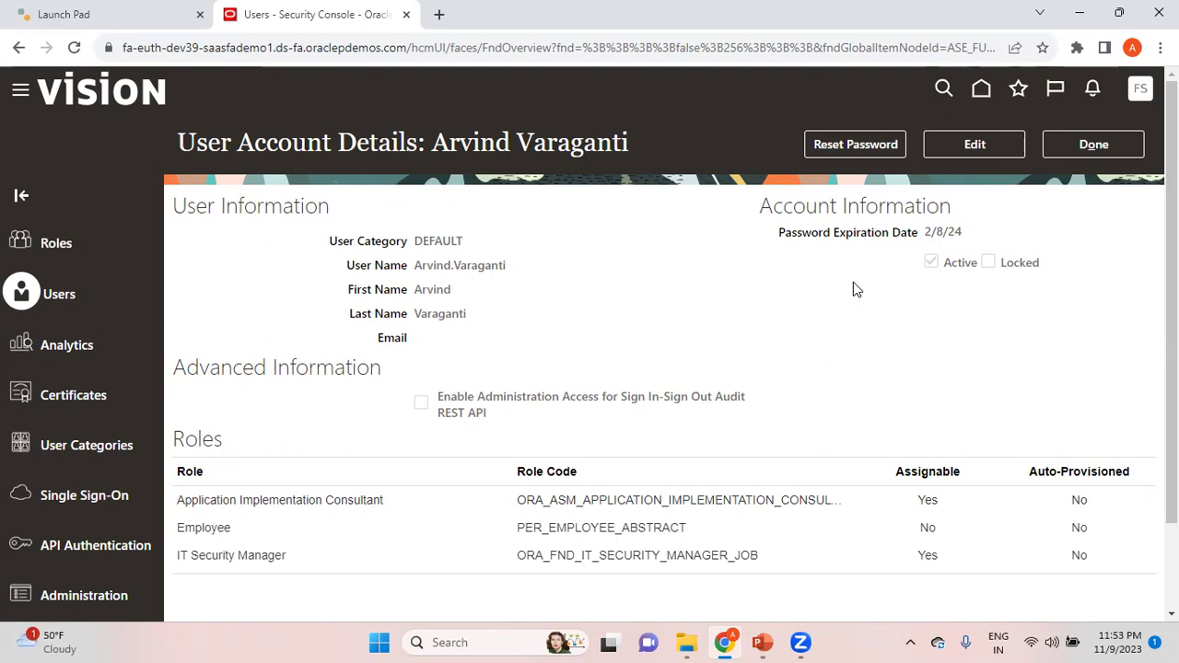
click(1113, 148)
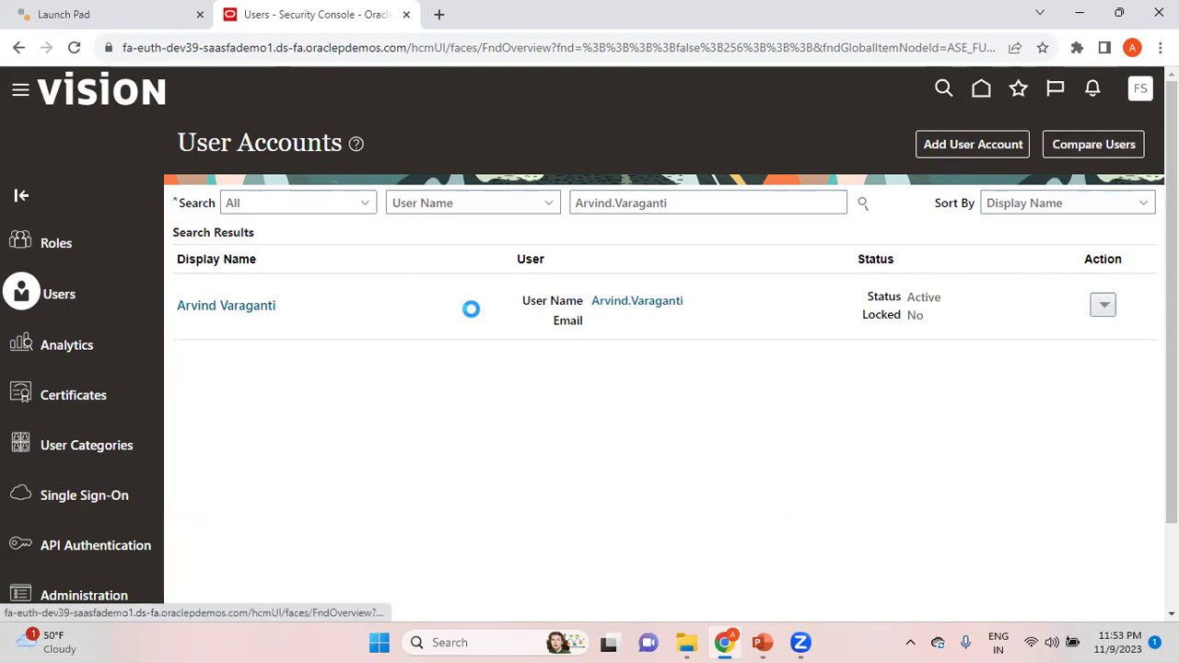
Step: Open Scheduled Processes from the Navigator's Tools section
drag(665, 147, 685, 555)
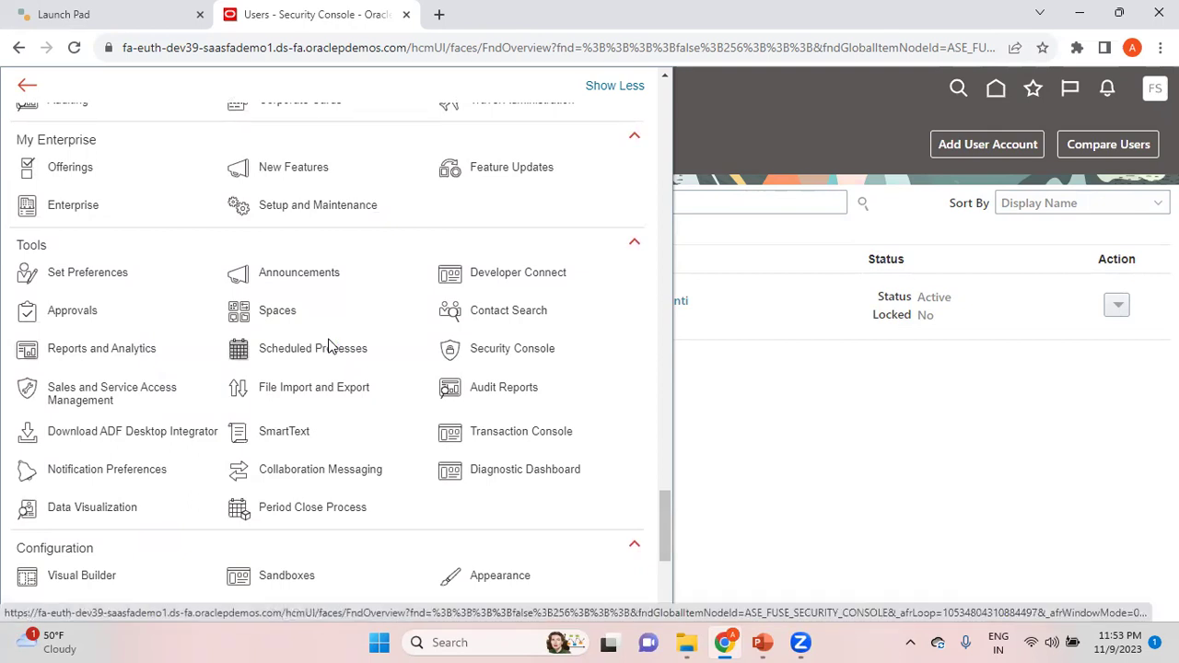
click(517, 375)
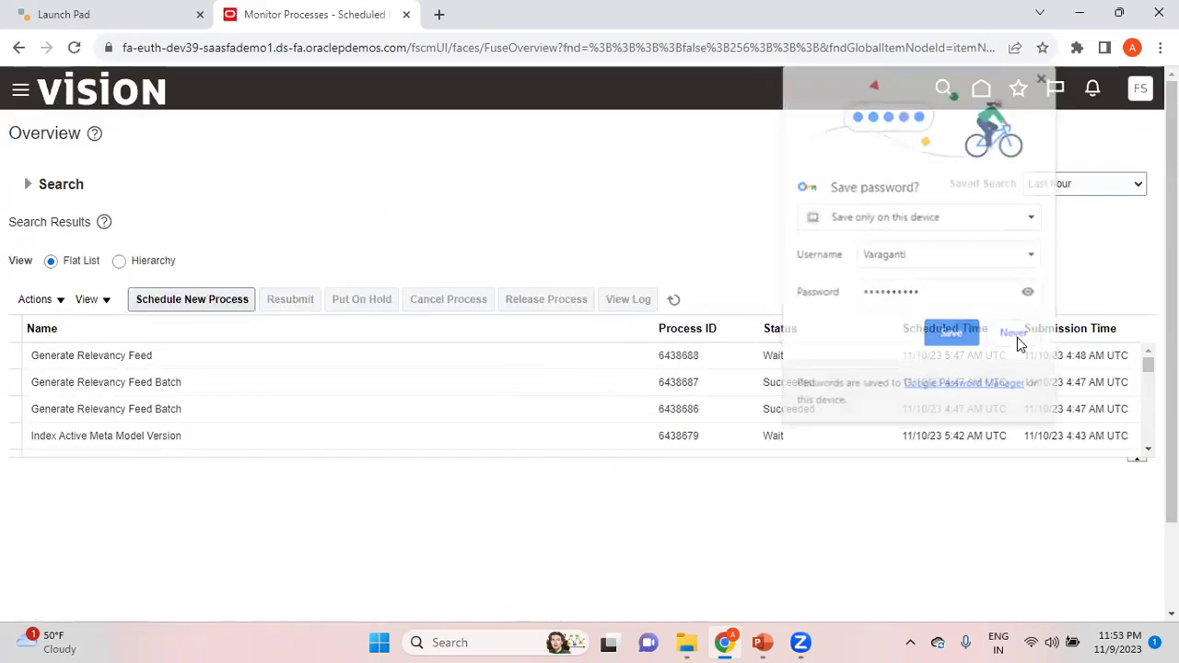
Step: Schedule and submit the Retrieve Latest LDAP Changes job, acknowledging process 6438693
click(226, 301)
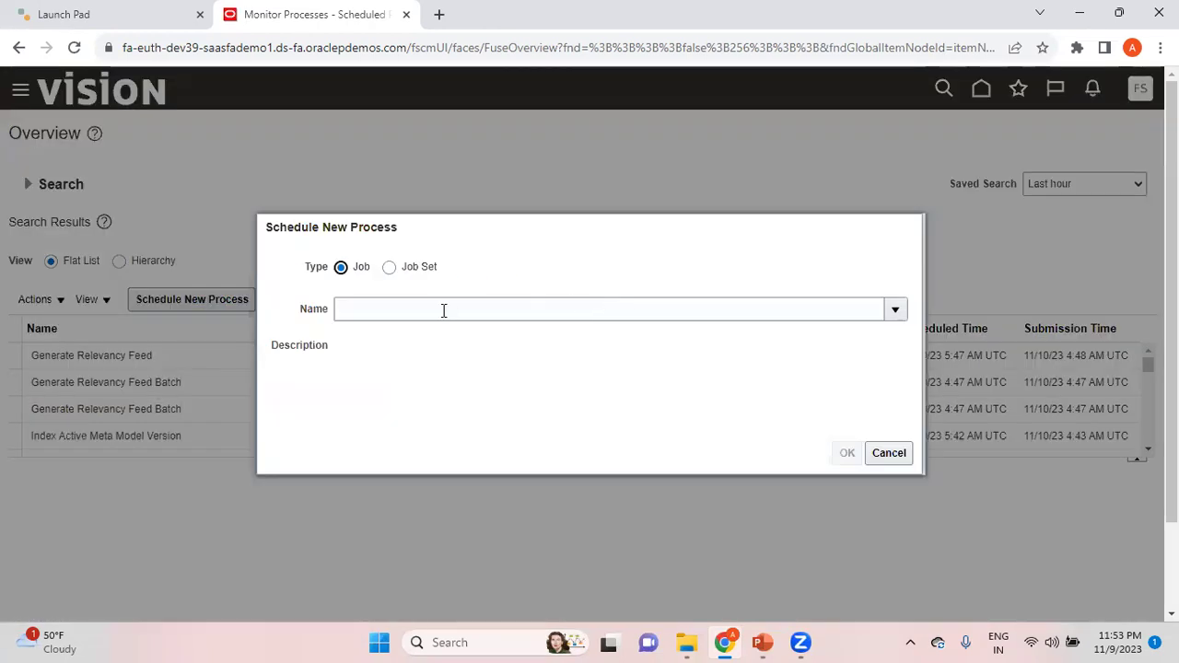
click(443, 310)
text(Retrieve)
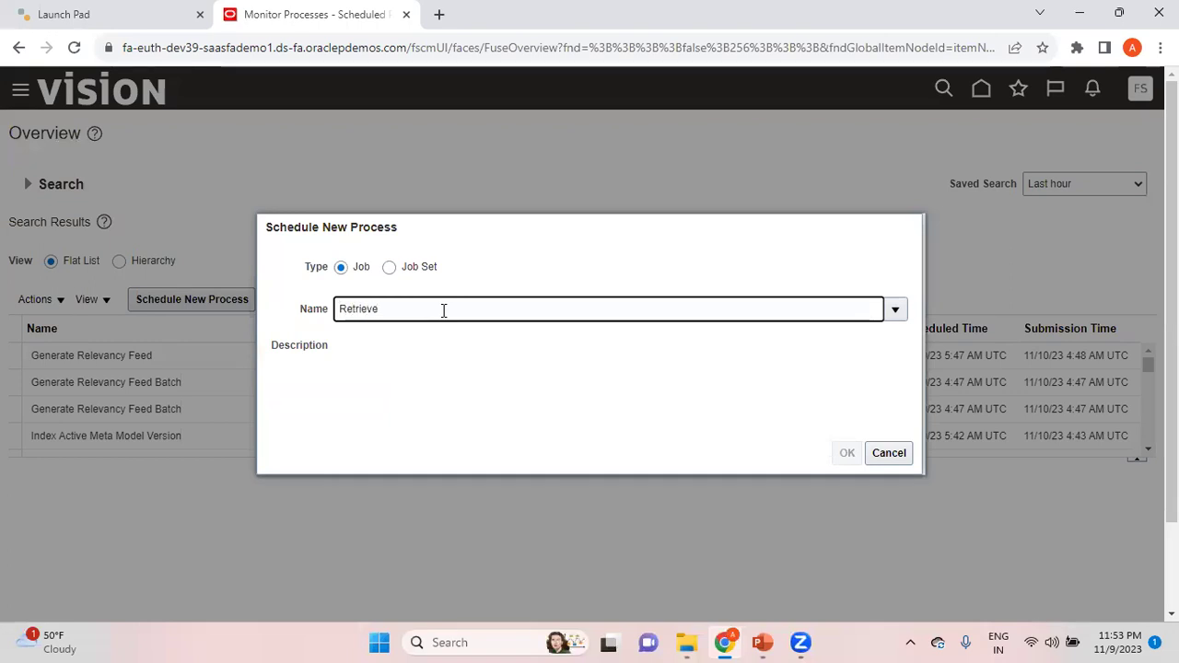
text( Latest LDAP Changes)
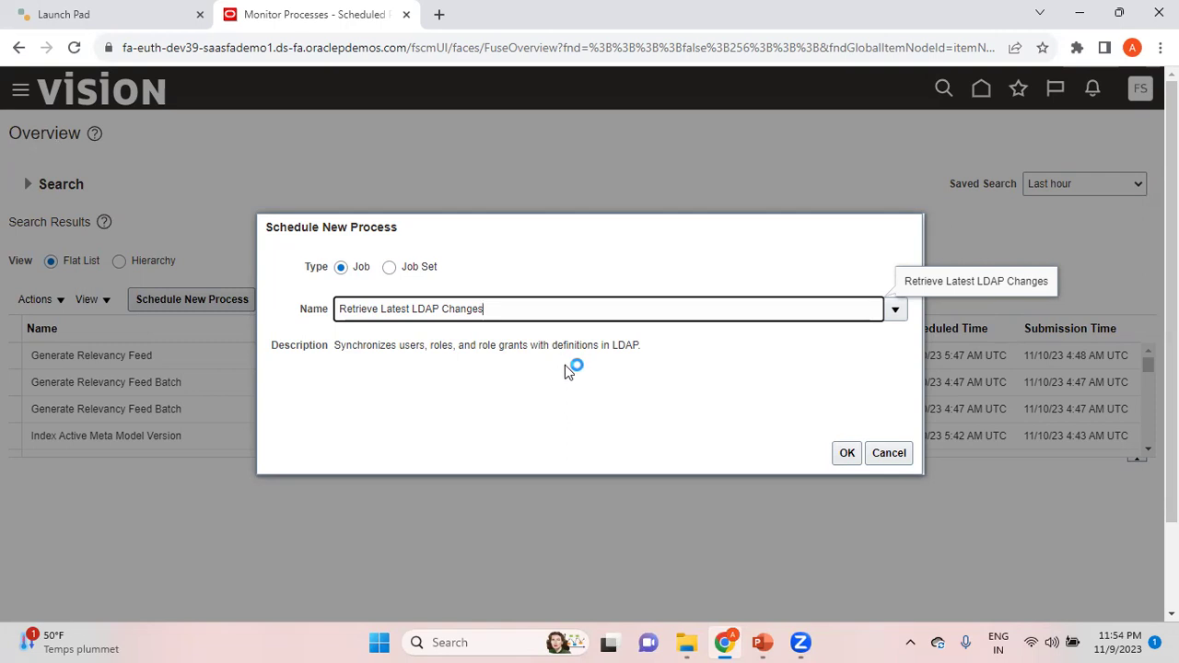
click(848, 452)
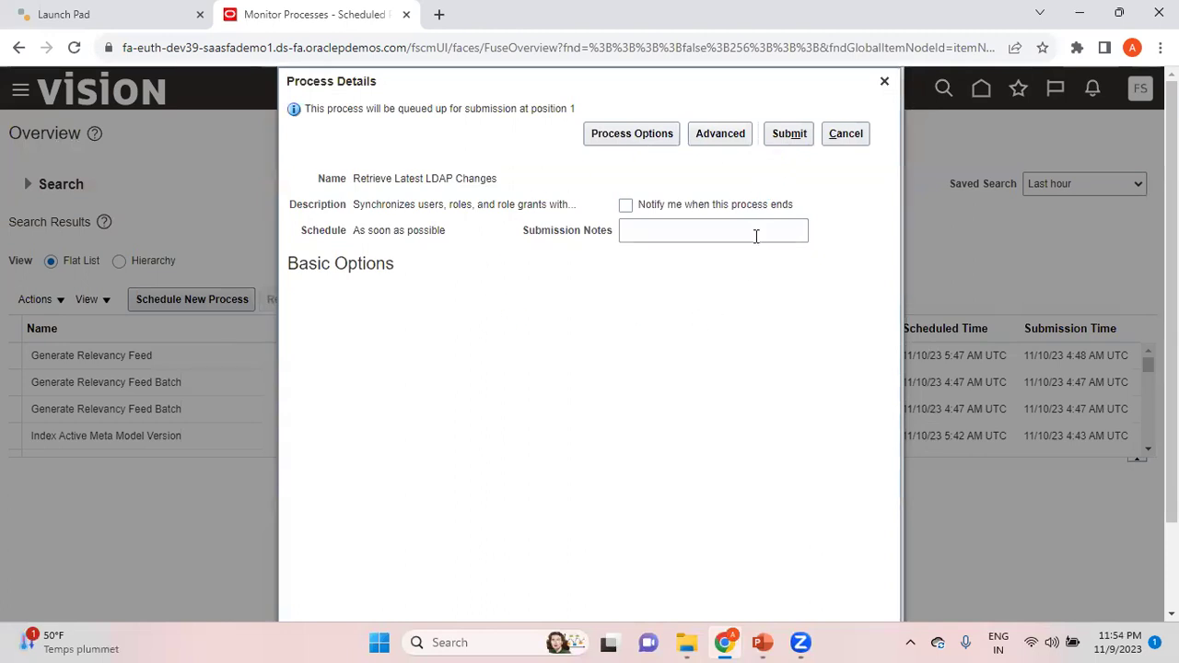
click(794, 136)
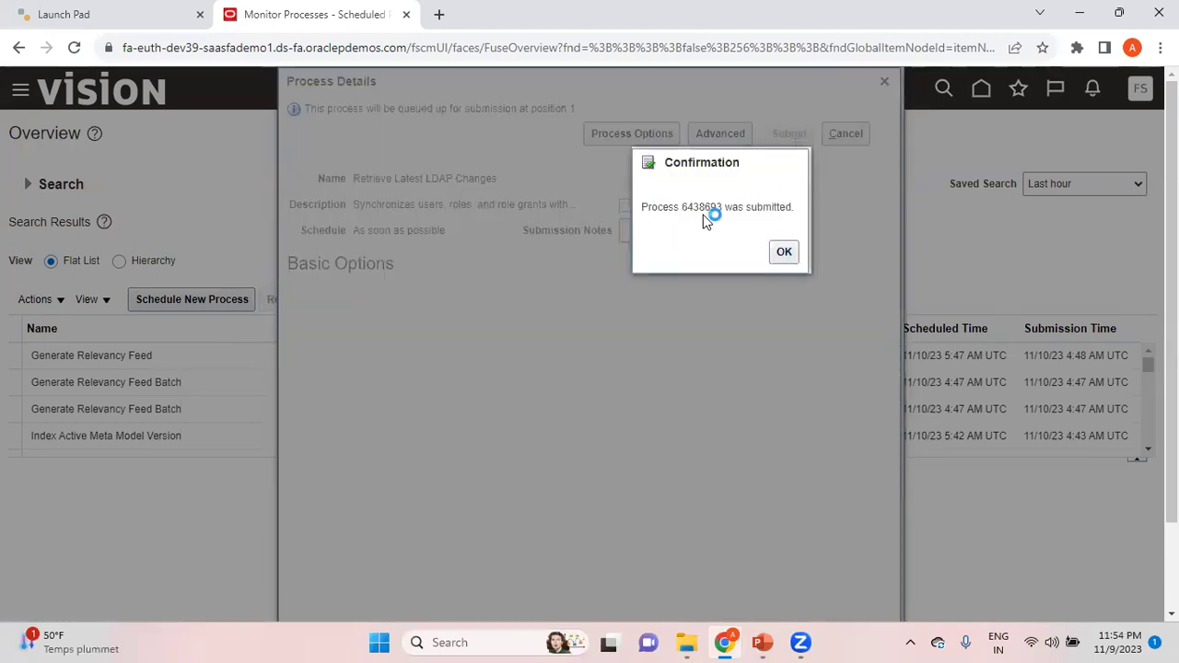
click(783, 250)
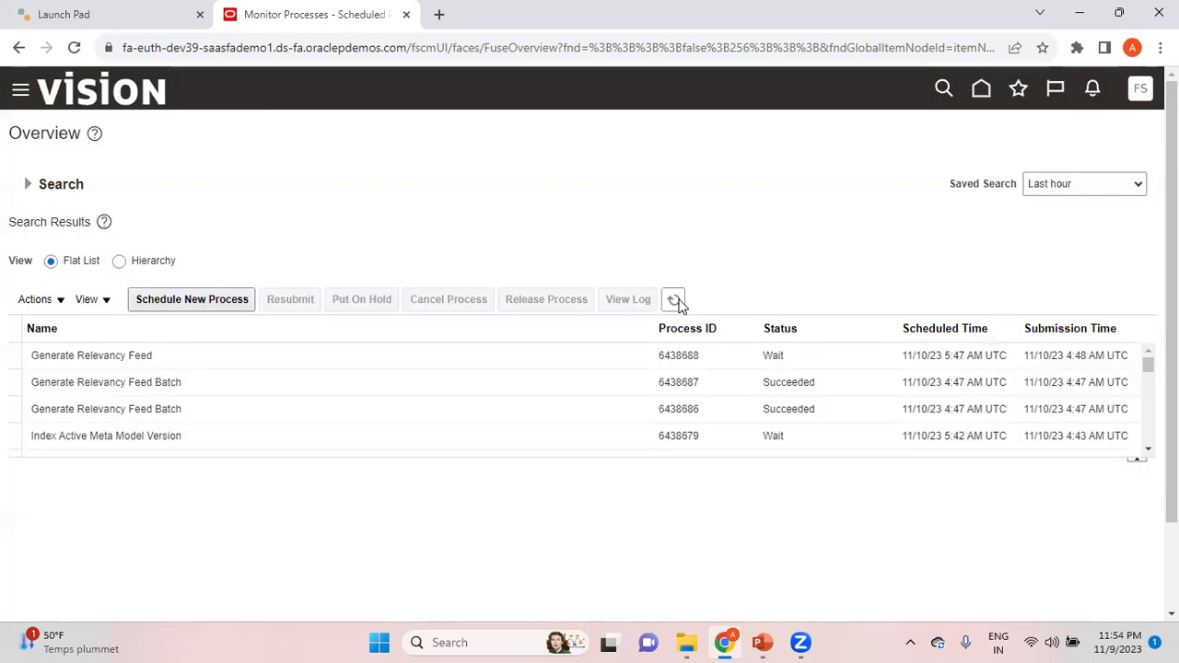
Step: Refresh the process list until Retrieve Latest LDAP Changes (6438693) appears with status Running
click(675, 301)
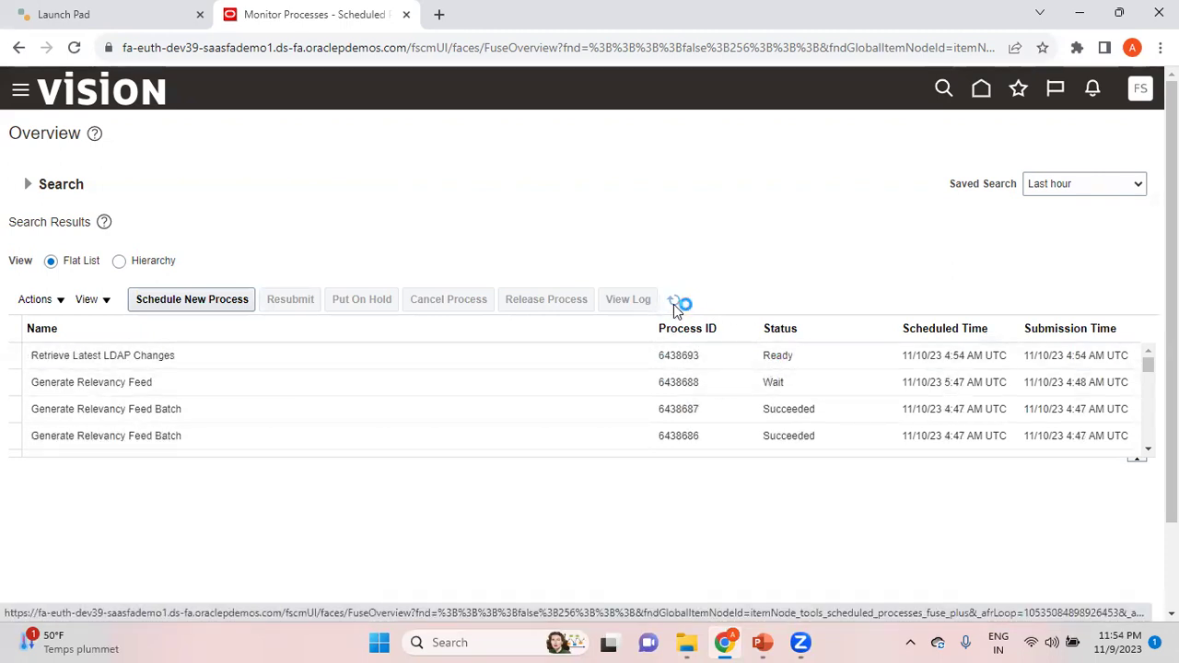
click(675, 302)
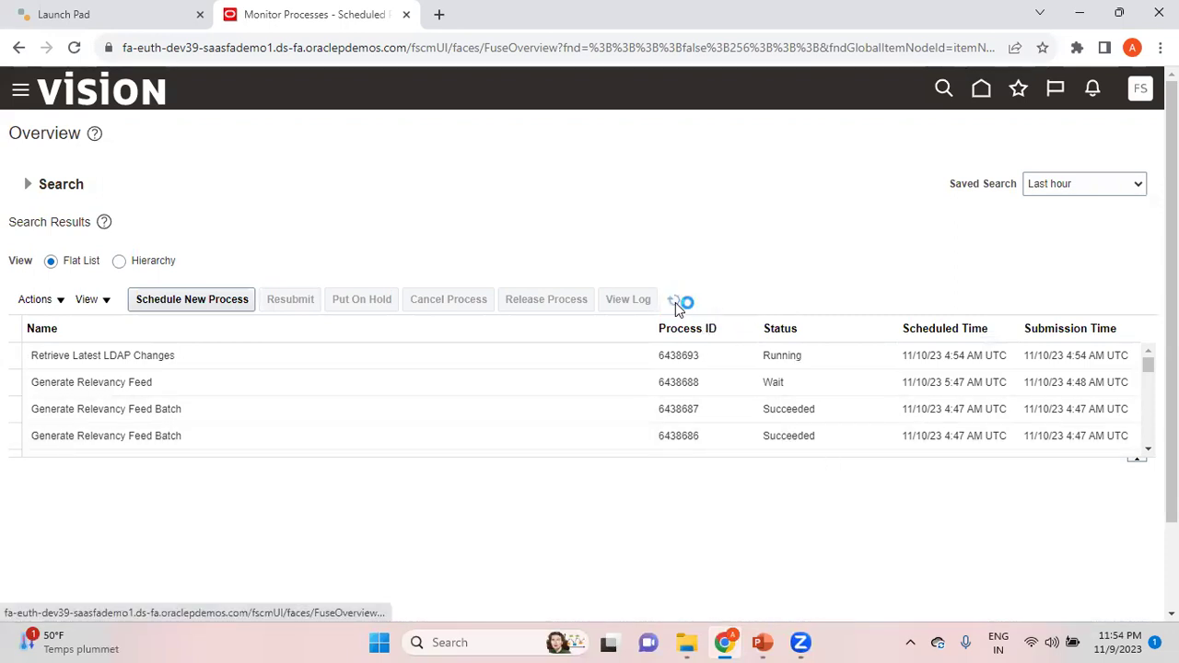
click(675, 302)
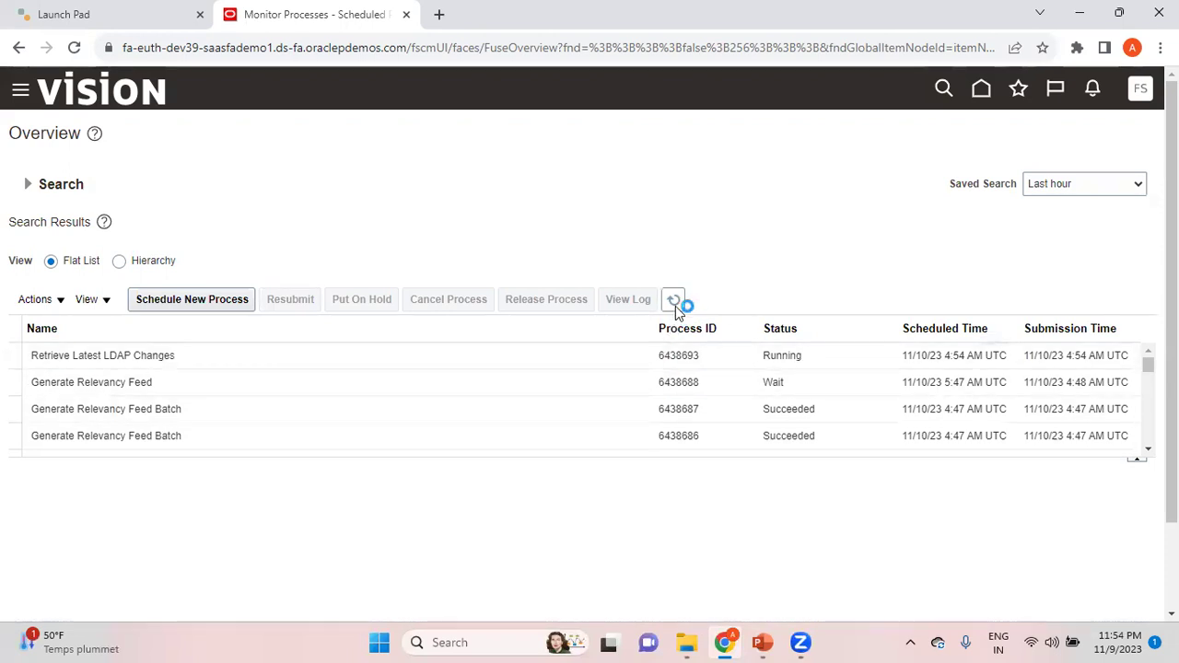
click(675, 304)
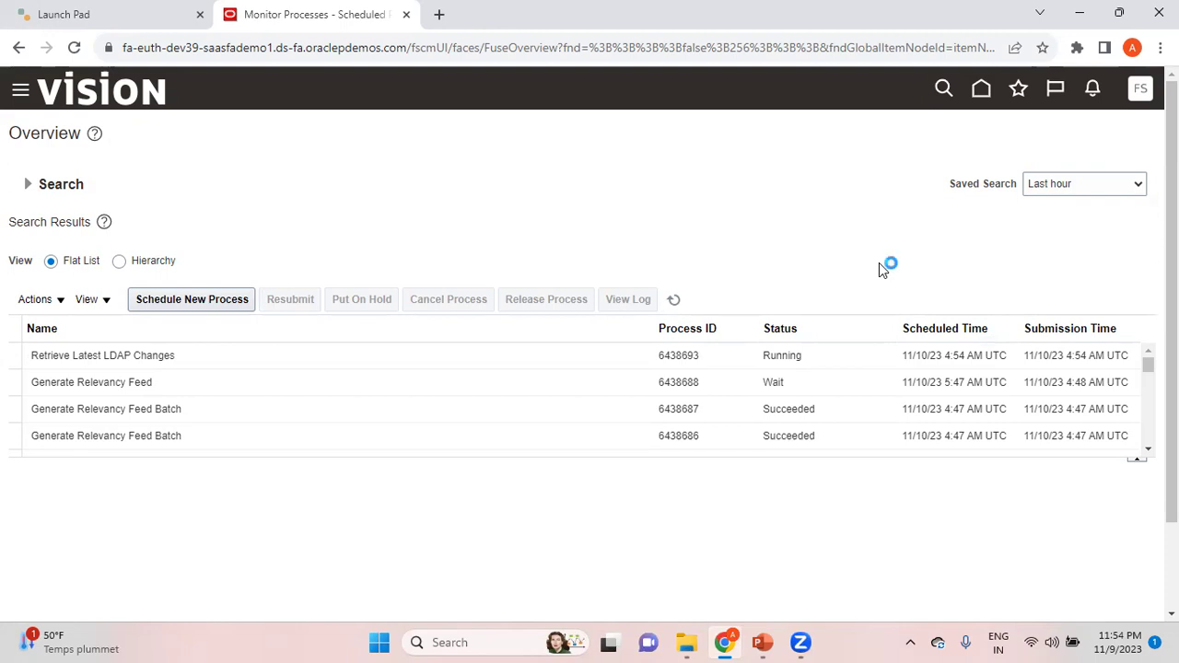
Step: Bring the running PowerPoint slide show forward, go to the Job Role slide, and exit to Normal view
mouse_move(763, 643)
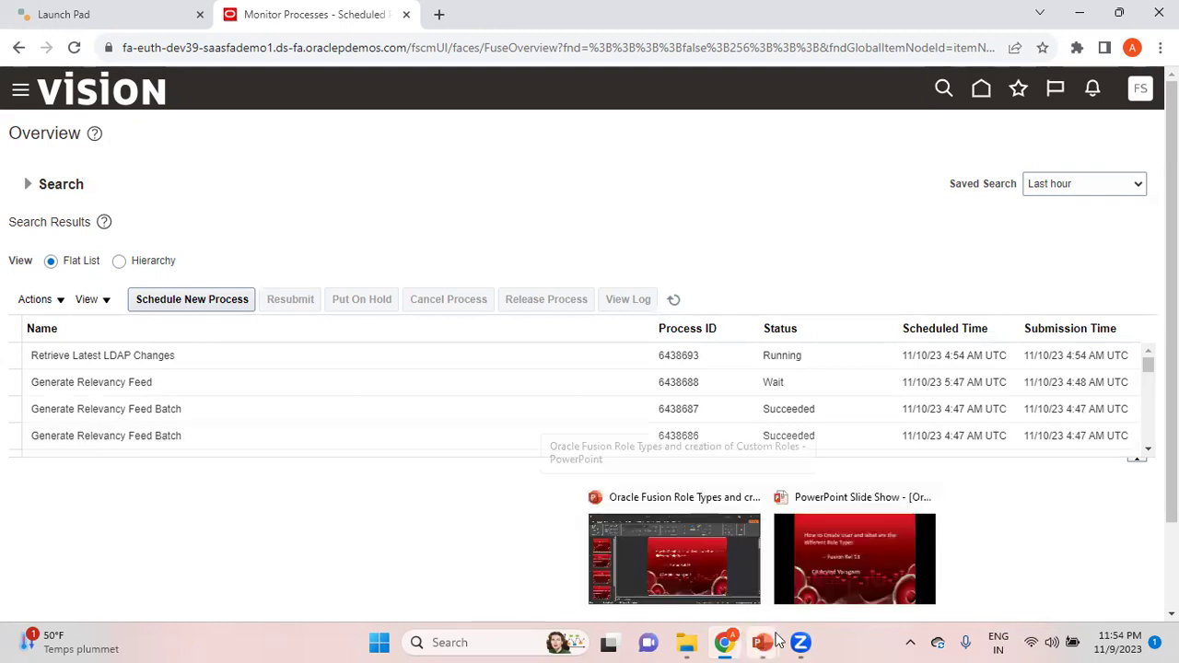
click(832, 592)
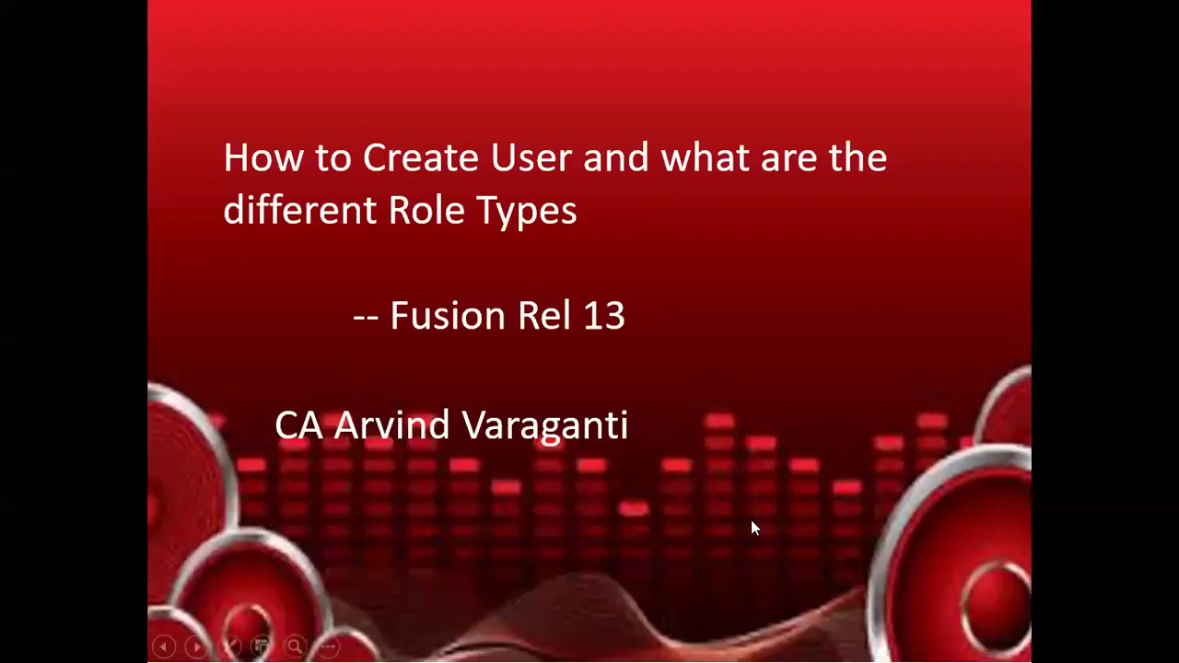
click(752, 521)
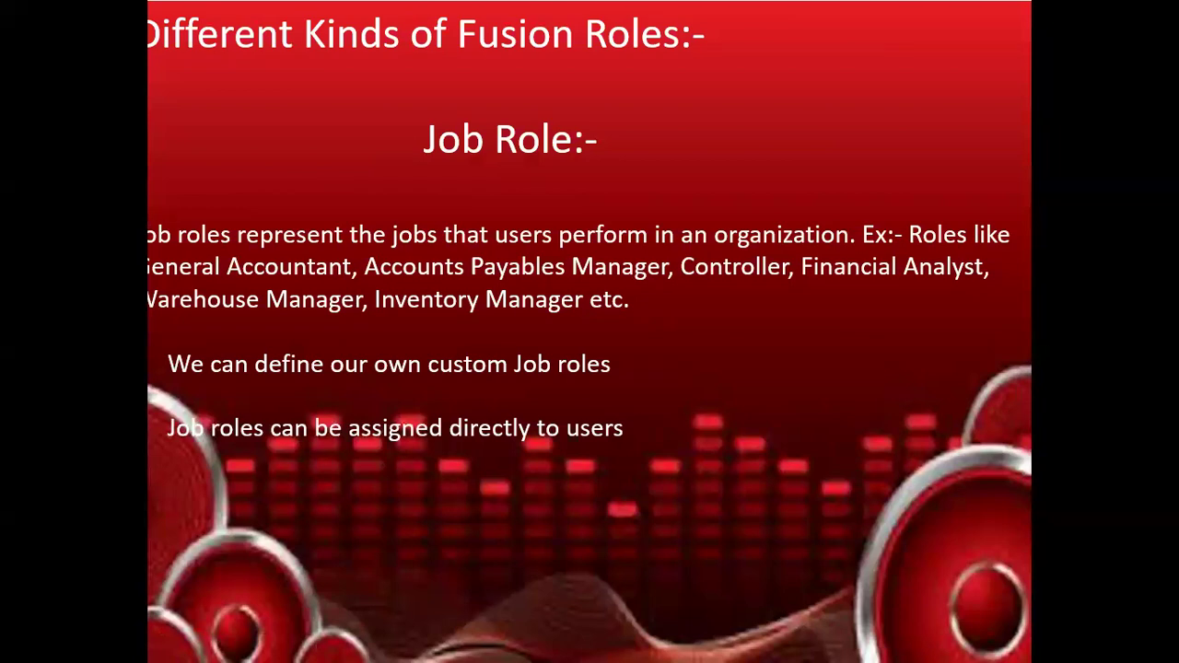
key(Left)
key(Right)
key(Escape)
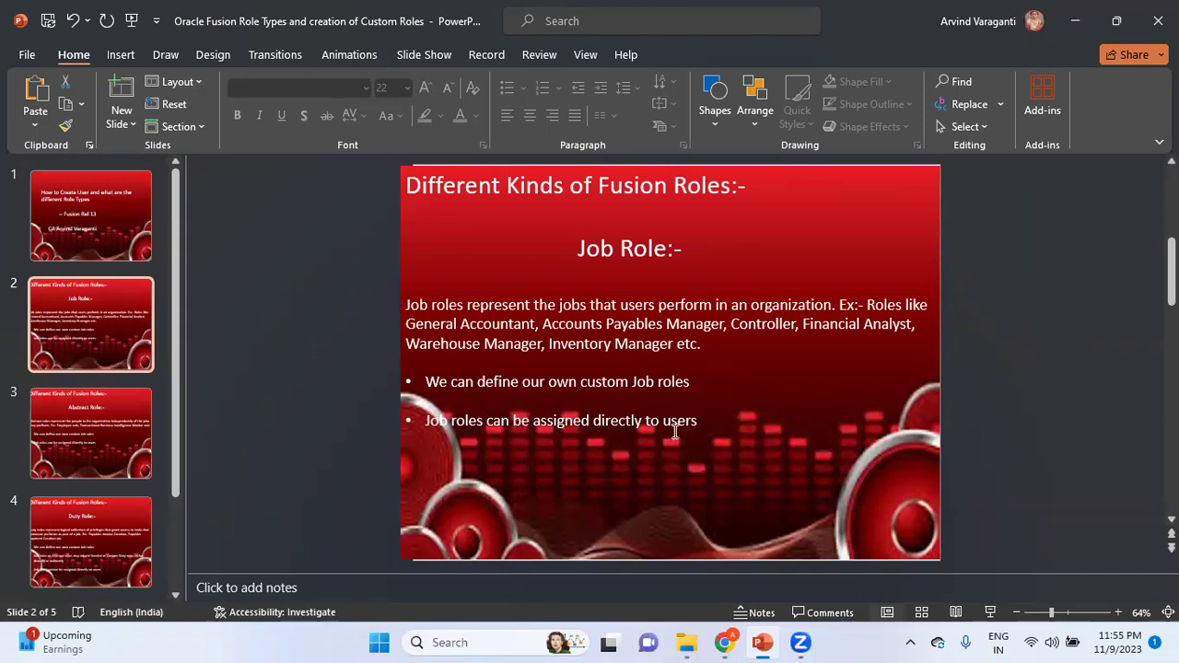
Step: On the Abstract Role slide, replace 'Job' with 'Abstract' and 'These' in two bullets, then move to the Duty Role slide
click(103, 448)
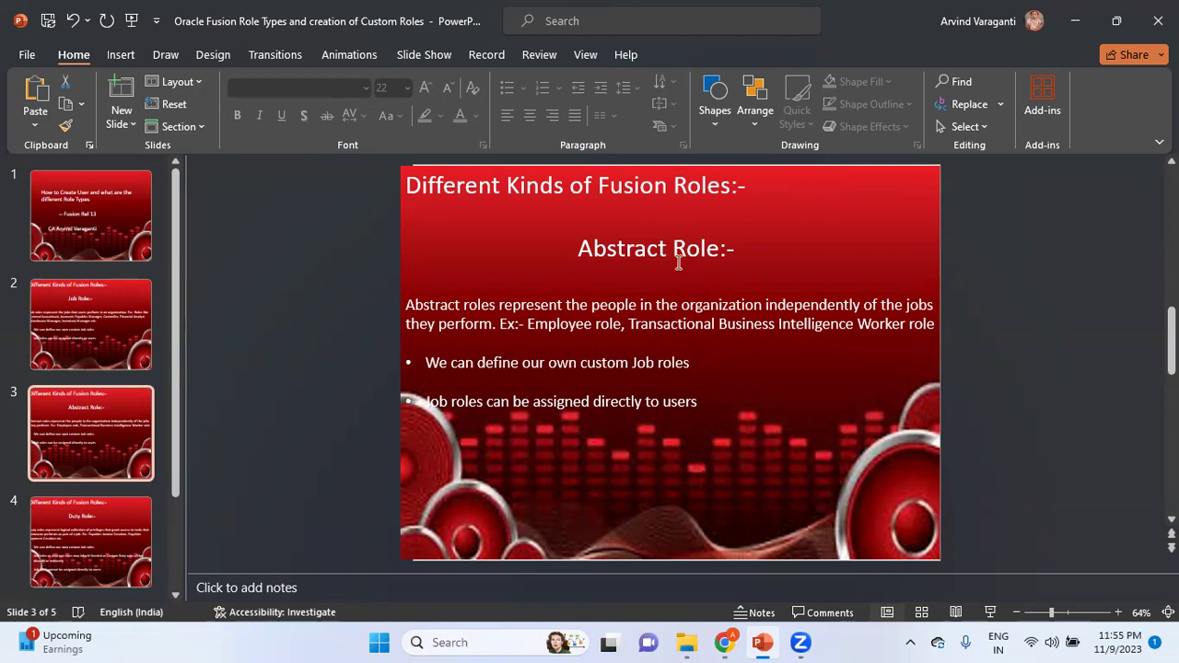
double_click(642, 364)
text(Abstract)
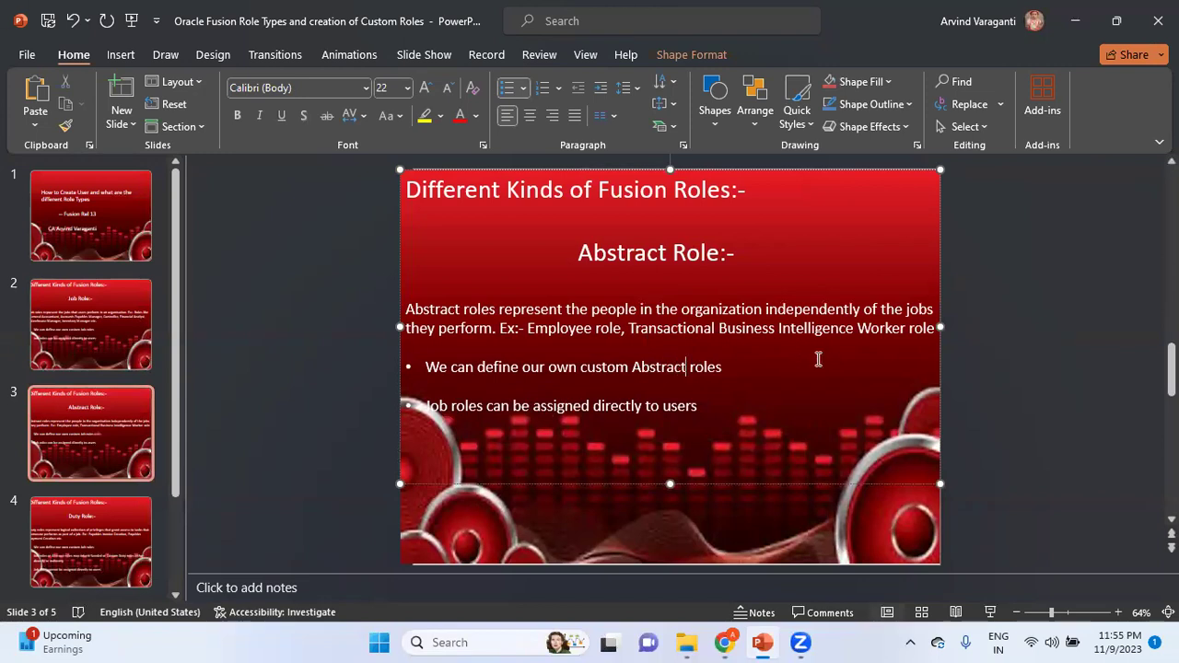
click(777, 392)
double_click(442, 406)
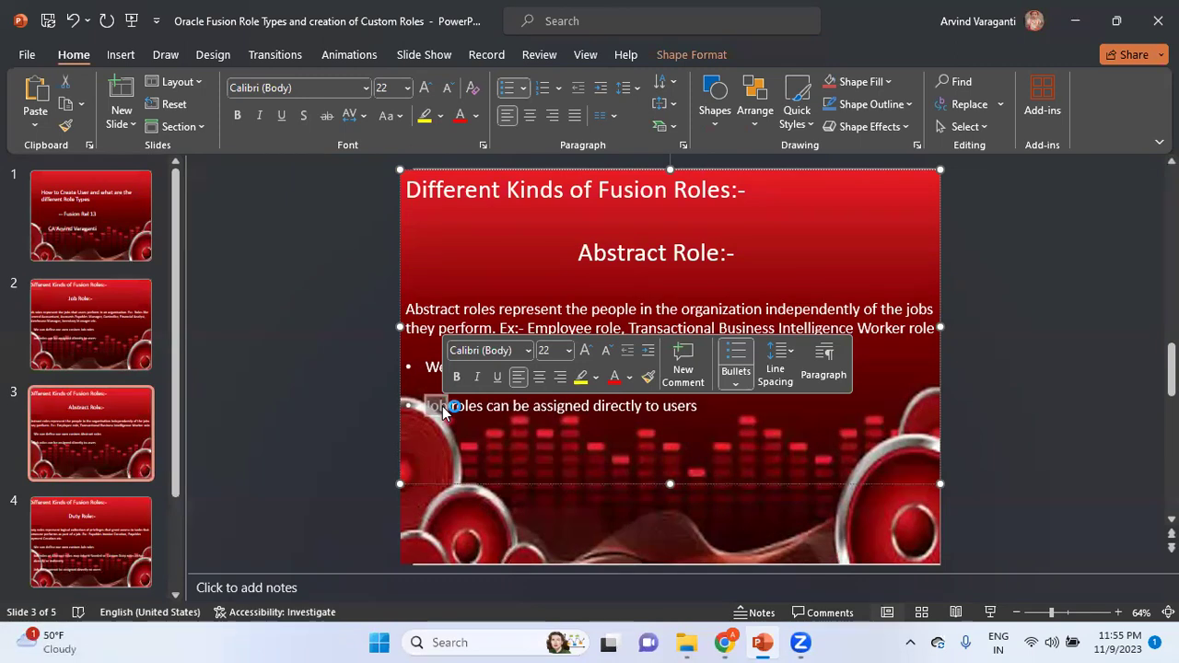
text(These)
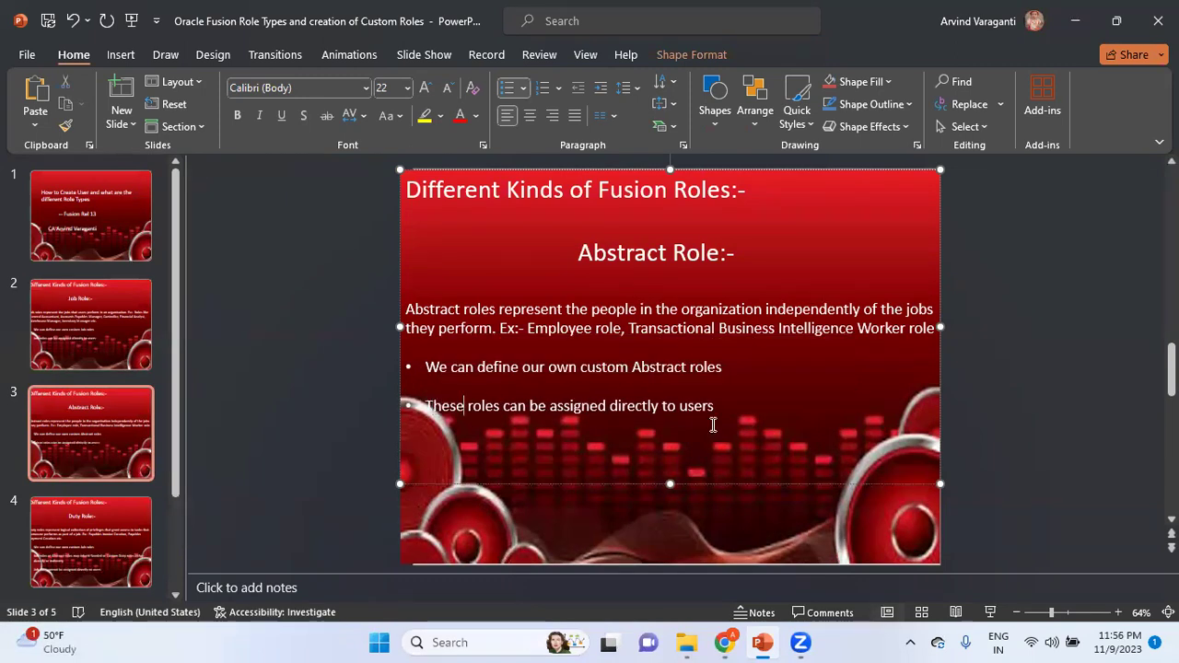
click(713, 424)
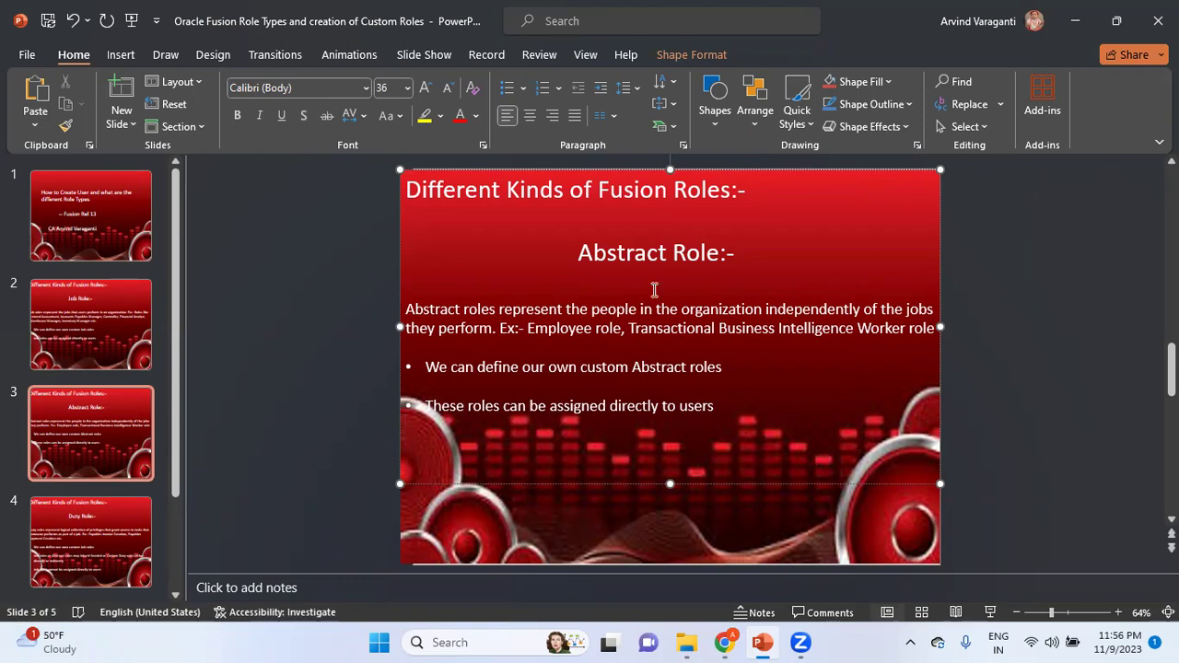
click(118, 534)
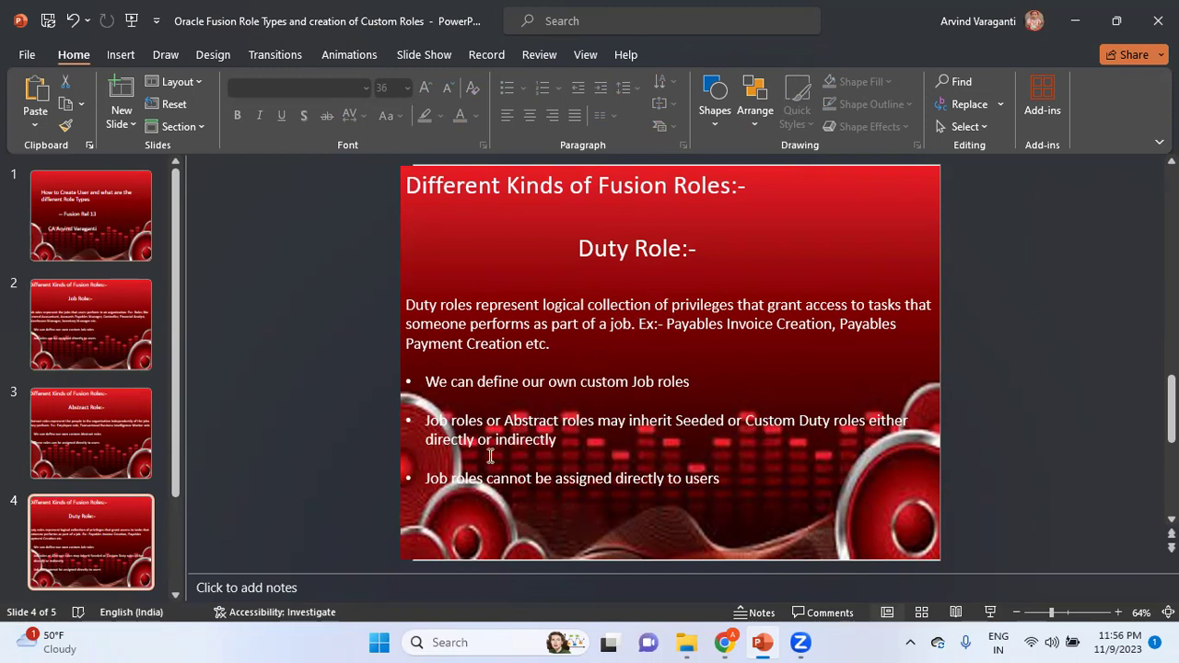
Step: Replace 'Job' with 'Duty' in the first and last bullets of the Duty Role slide, undoing one accidental overwrite
double_click(435, 480)
key(shift+End)
text(Duty)
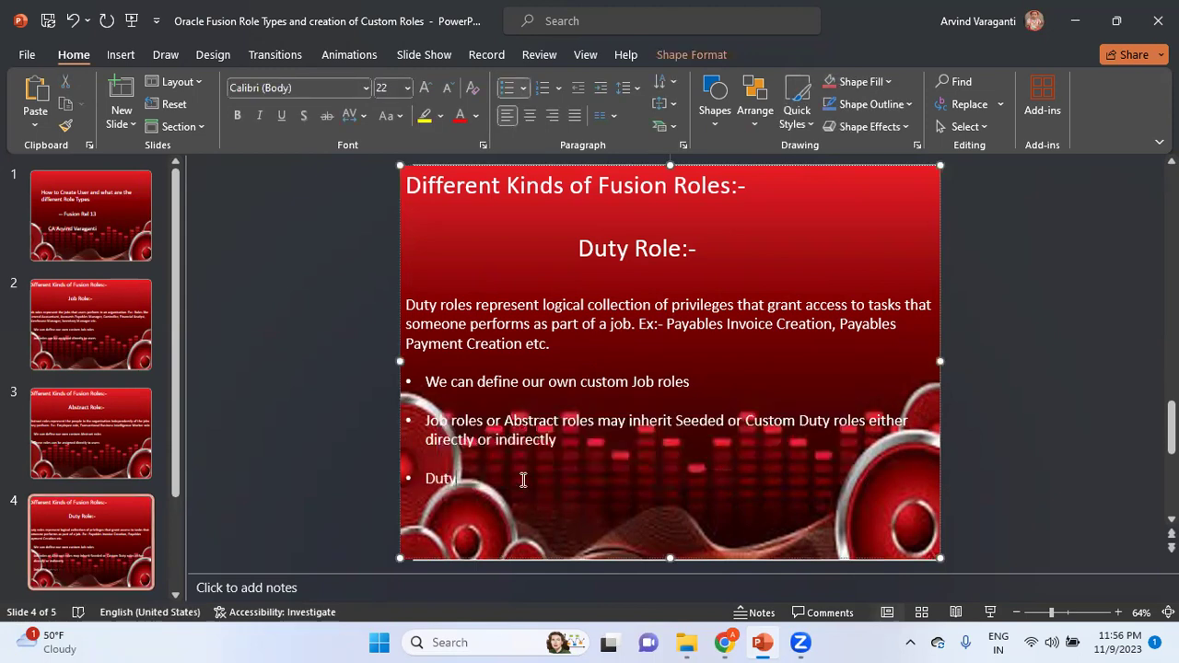
key(ctrl+z)
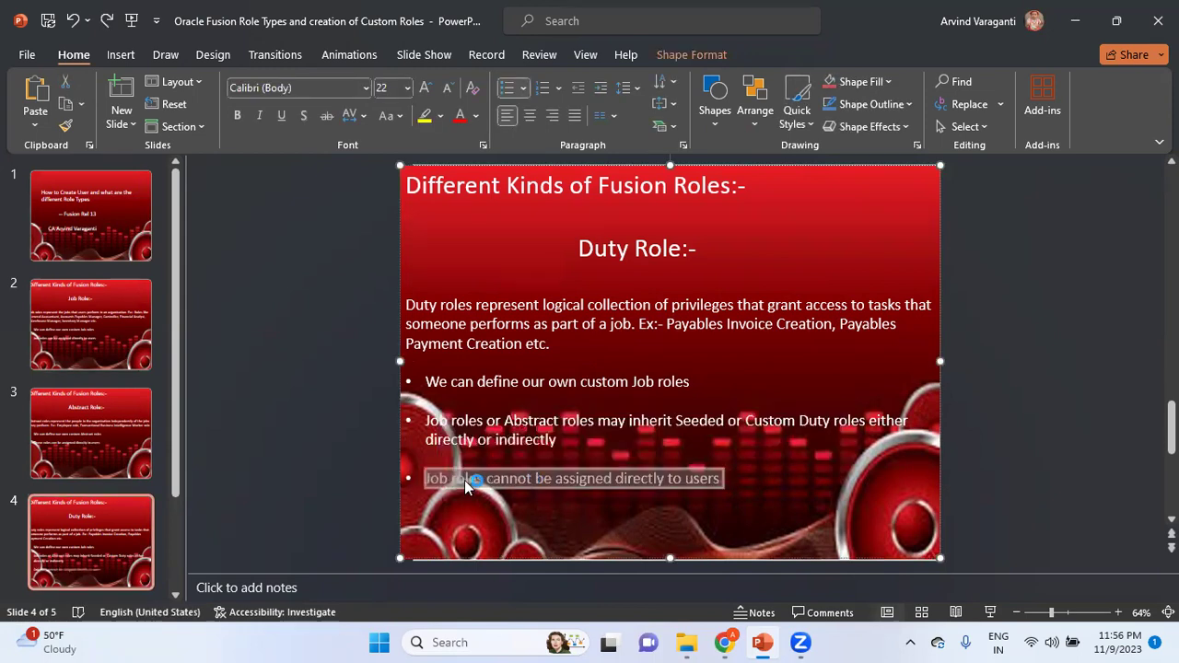
click(440, 481)
double_click(440, 479)
text(Duty)
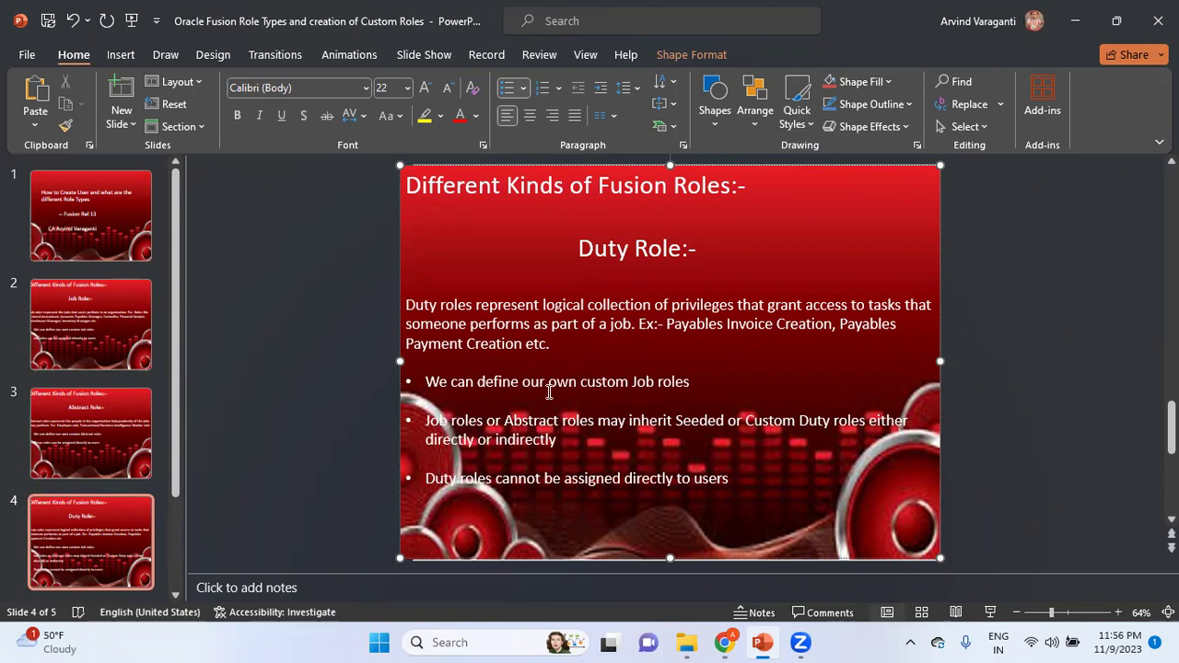
double_click(645, 380)
text(Duty)
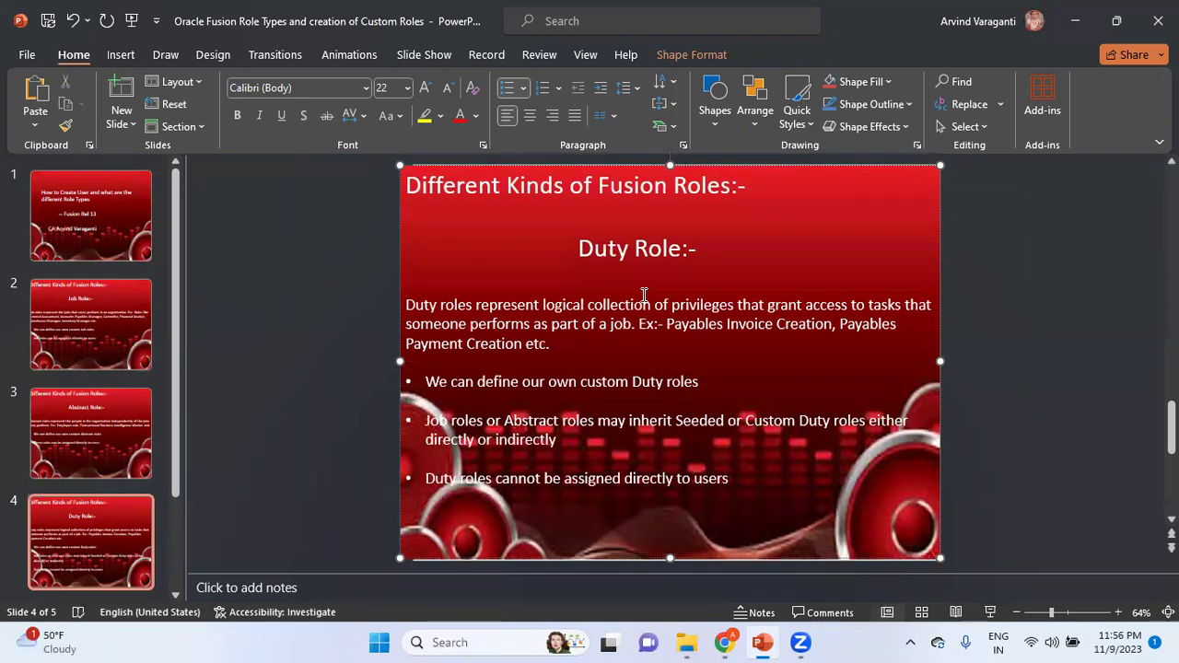
Step: Review the Data Role slide, return to the Job Role slide, and bring up the Windows Run box
scroll(182, 547, down, 2)
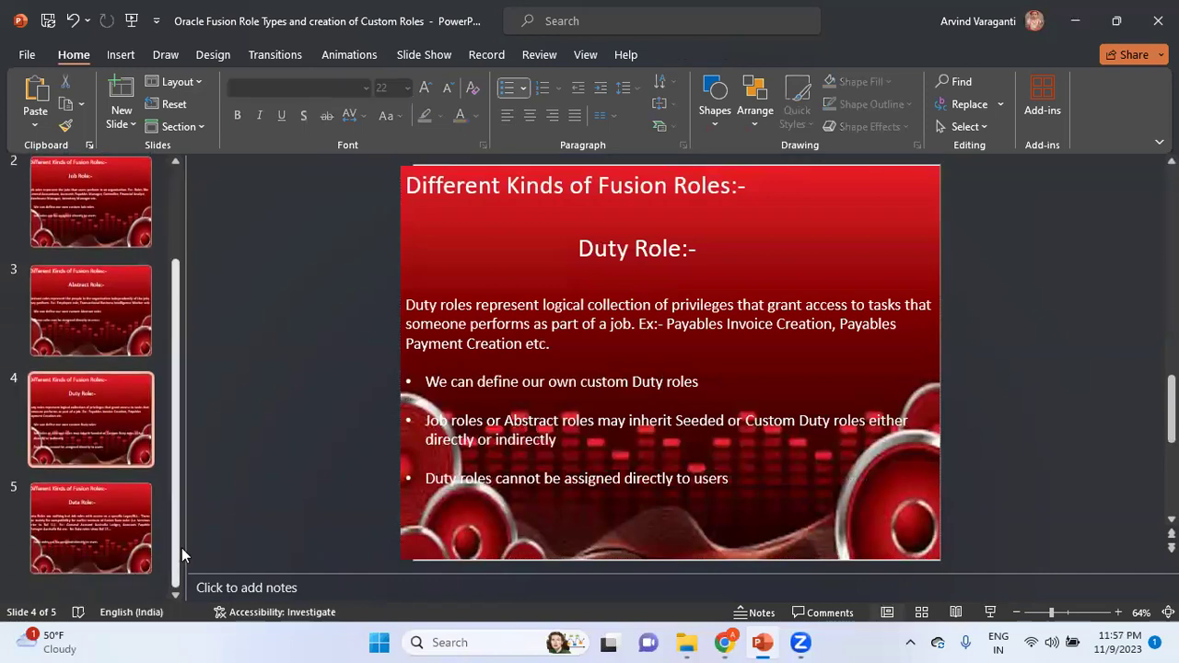
click(118, 538)
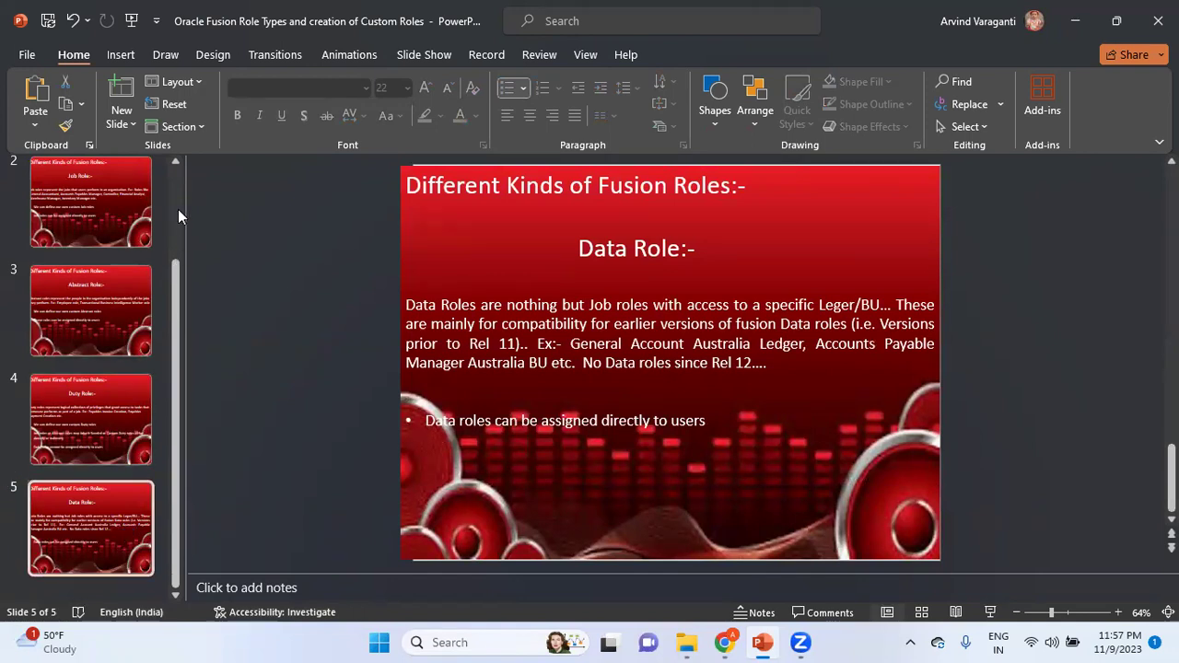
scroll(178, 209, up, 3)
click(114, 318)
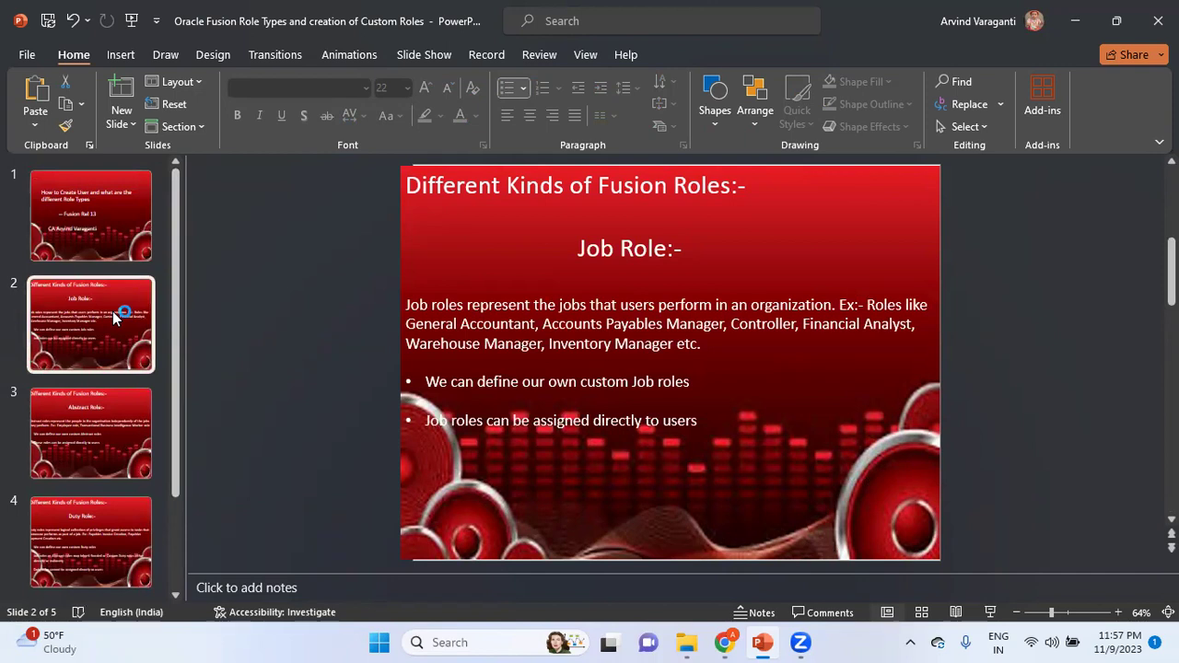
key(super+r)
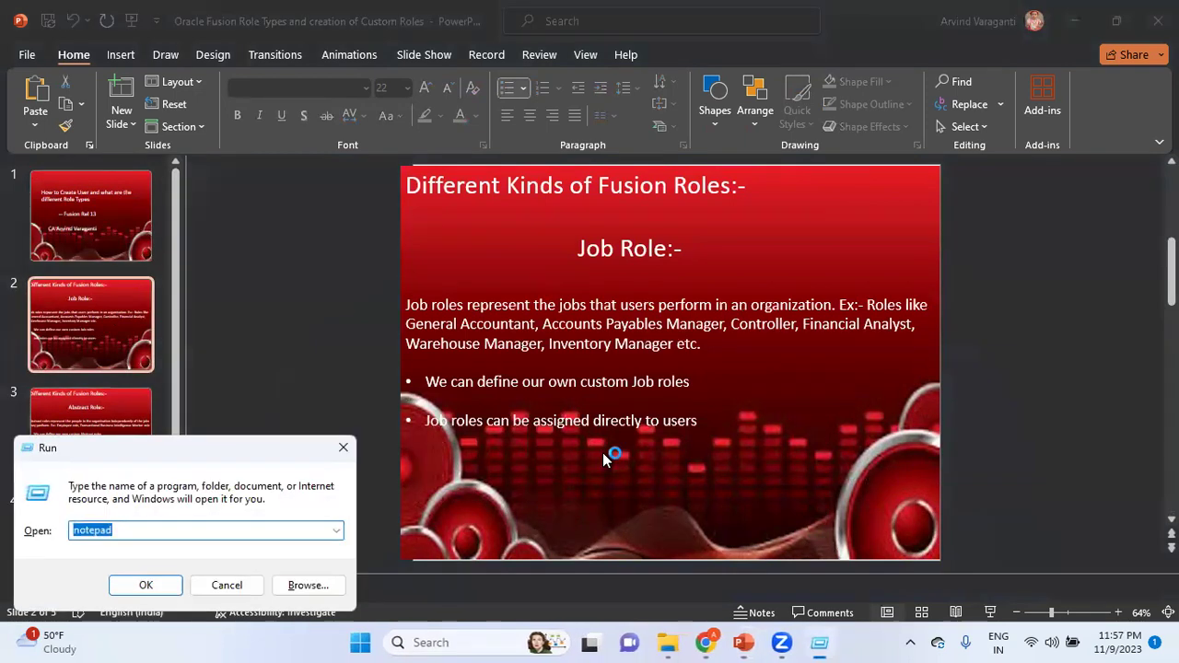
Step: Launch Excel from the Run box and create a blank workbook
text(exce)
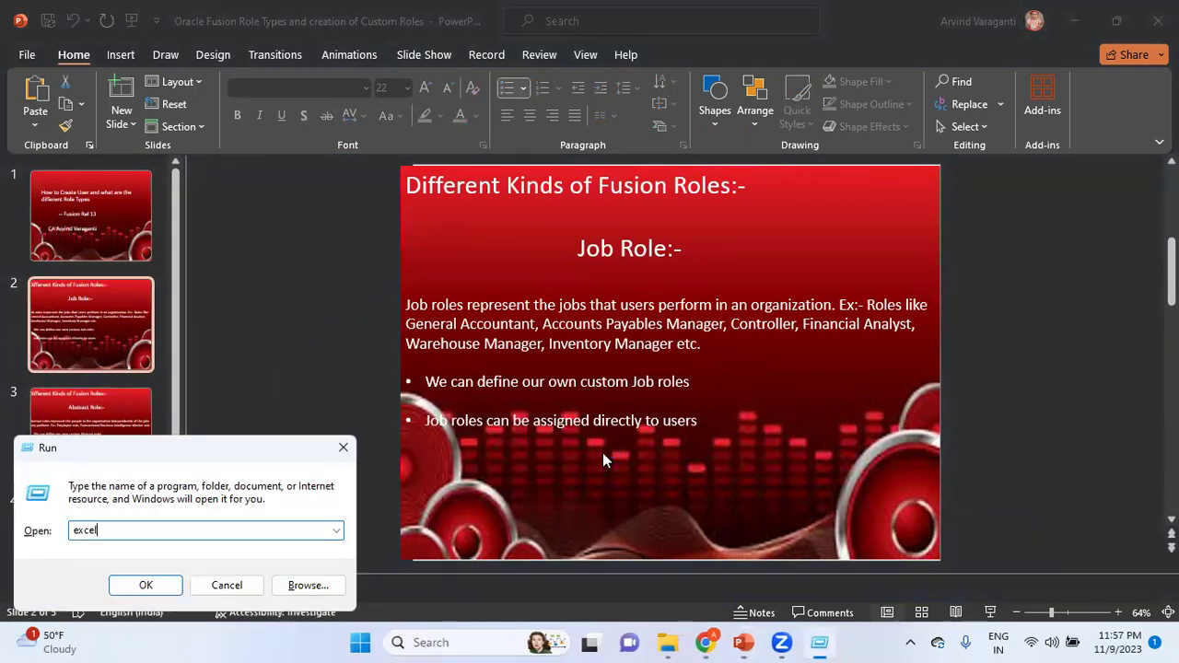
text(l)
key(Return)
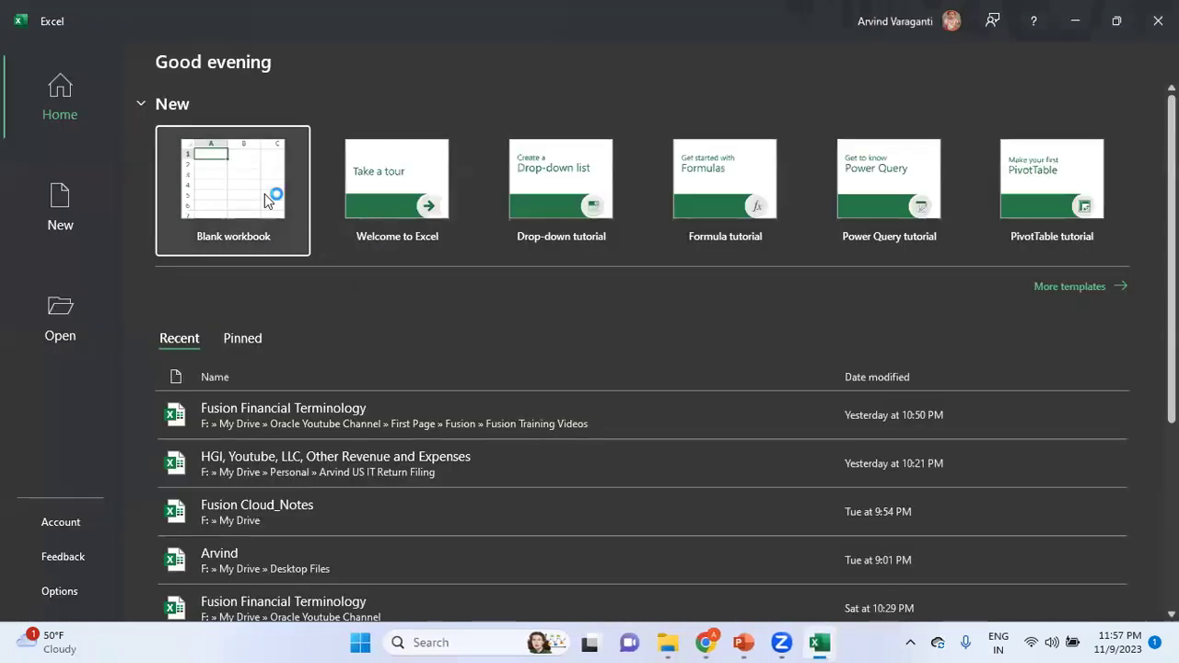
click(264, 193)
click(267, 197)
Step: Enter EBS in I4 and Resp in I6
click(497, 270)
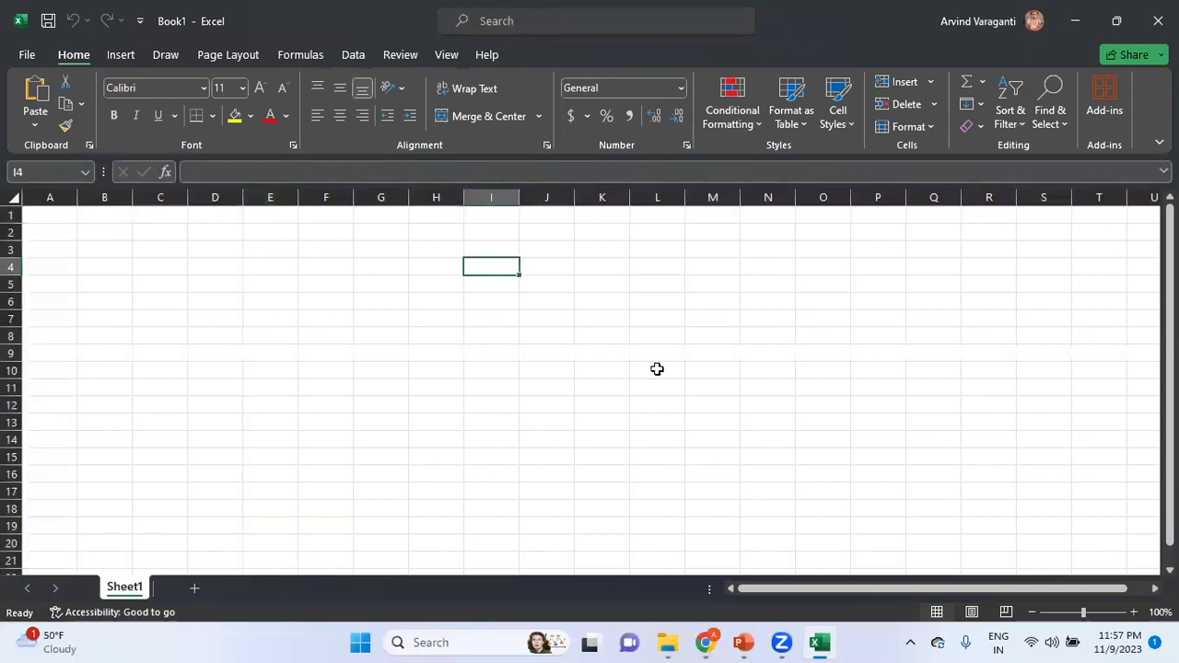
text(EBS)
key(Return)
key(Return)
text(Resp)
key(Return)
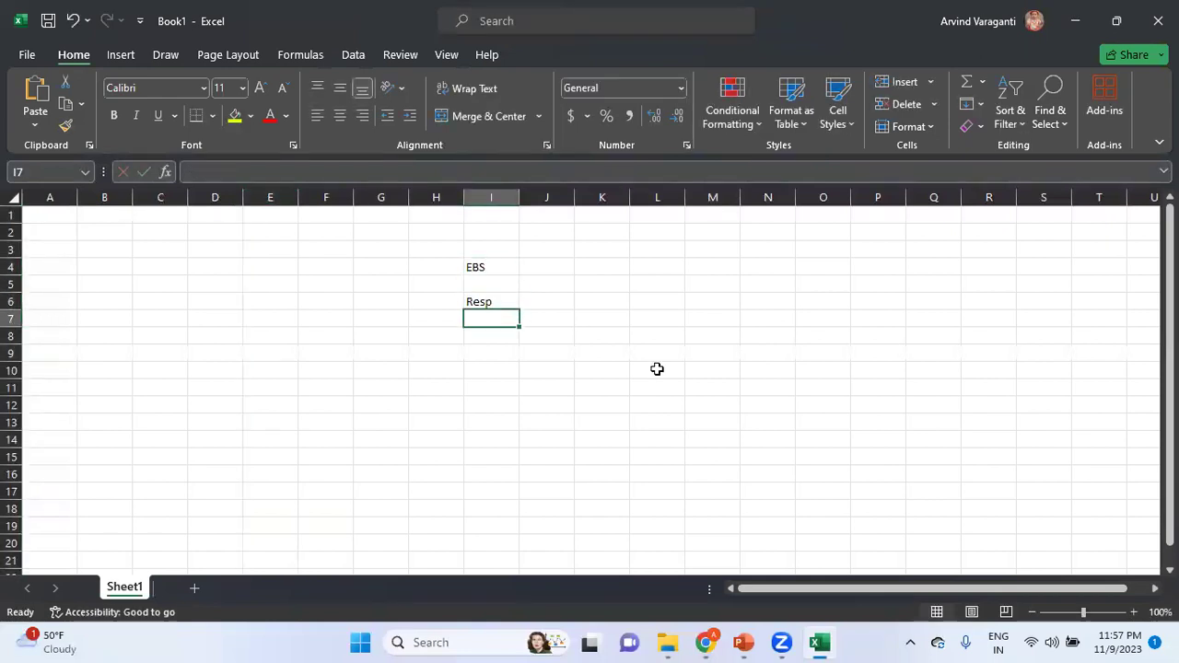
Step: Enter Menu, Sub Menu and Functions in J7:J9 and autofit column J
key(Right)
text(Menu)
key(Return)
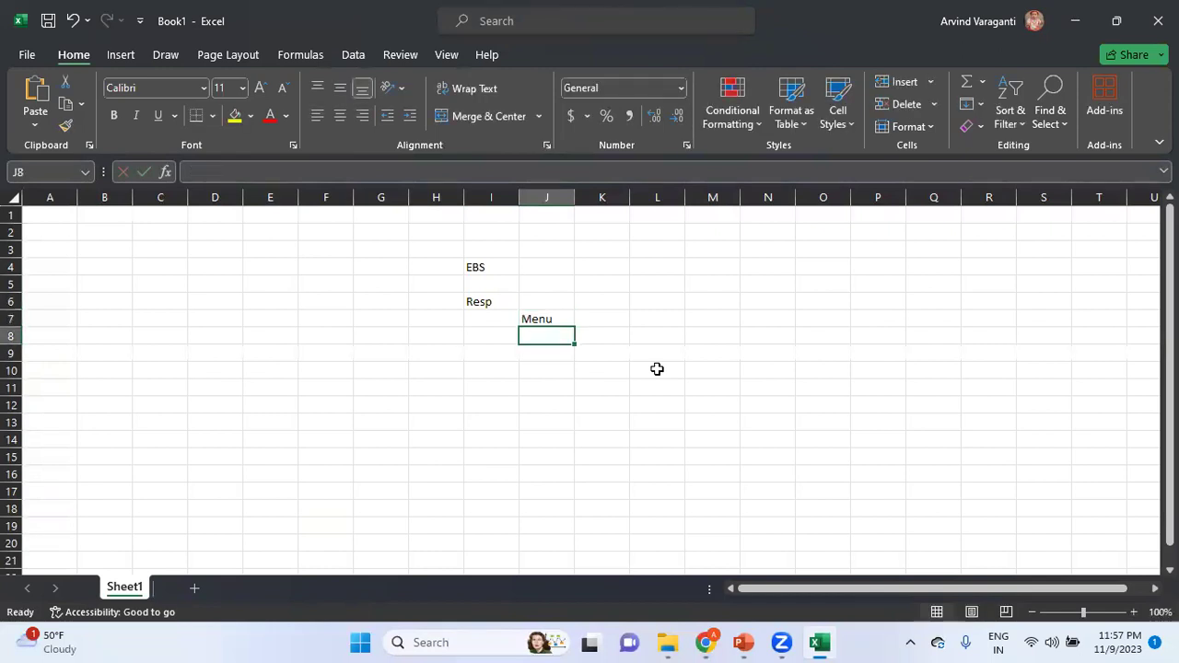
text(Sub Menu)
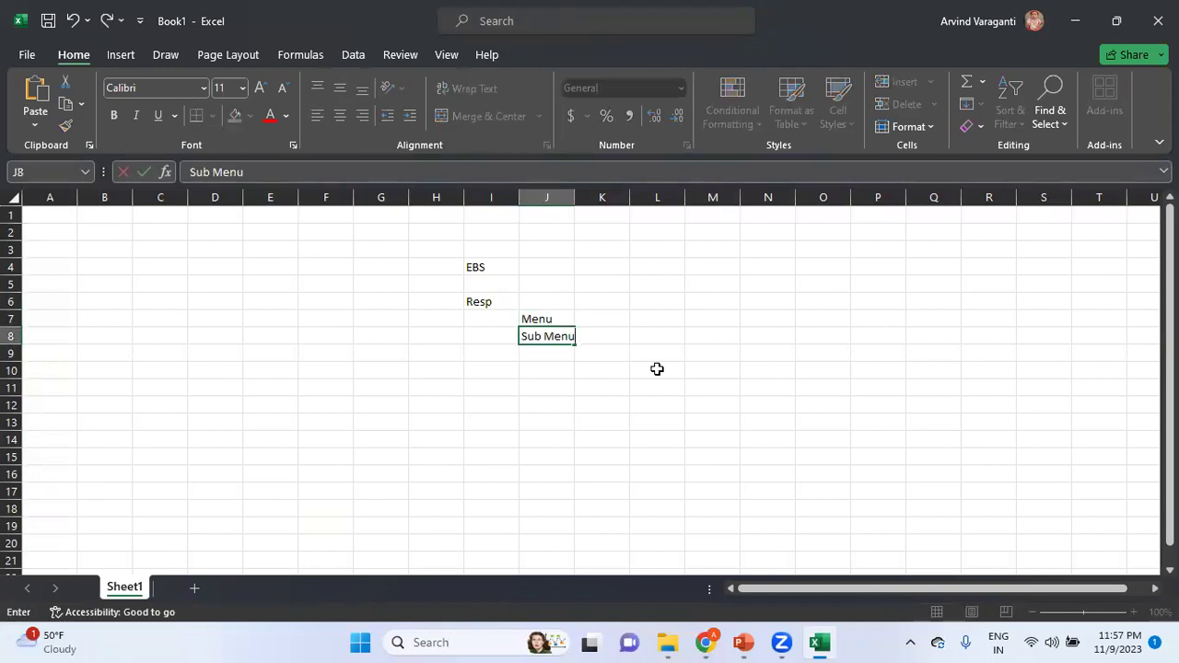
key(Return)
text(Functions)
key(Return)
key(Up)
key(Up)
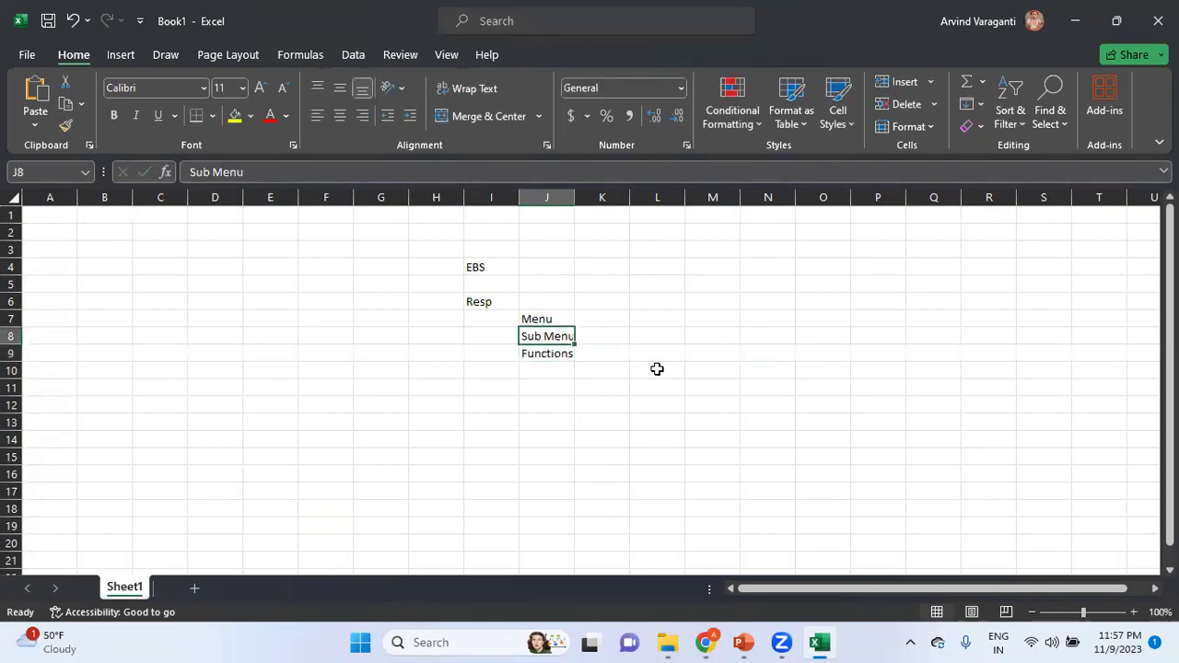
double_click(575, 197)
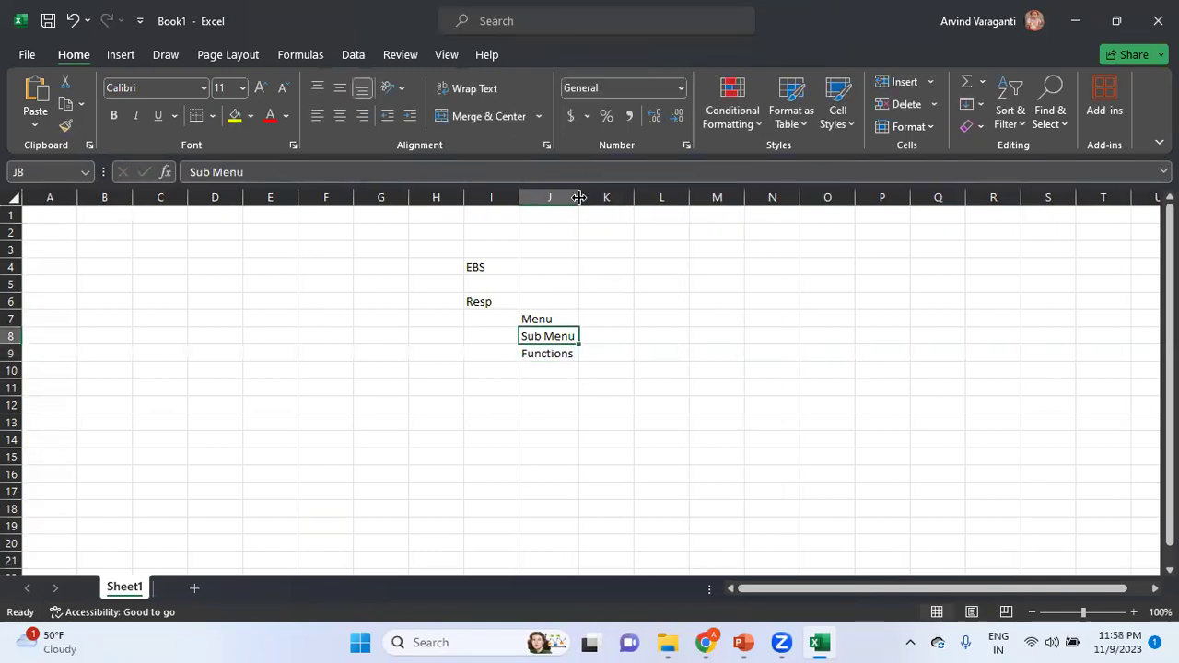
click(610, 317)
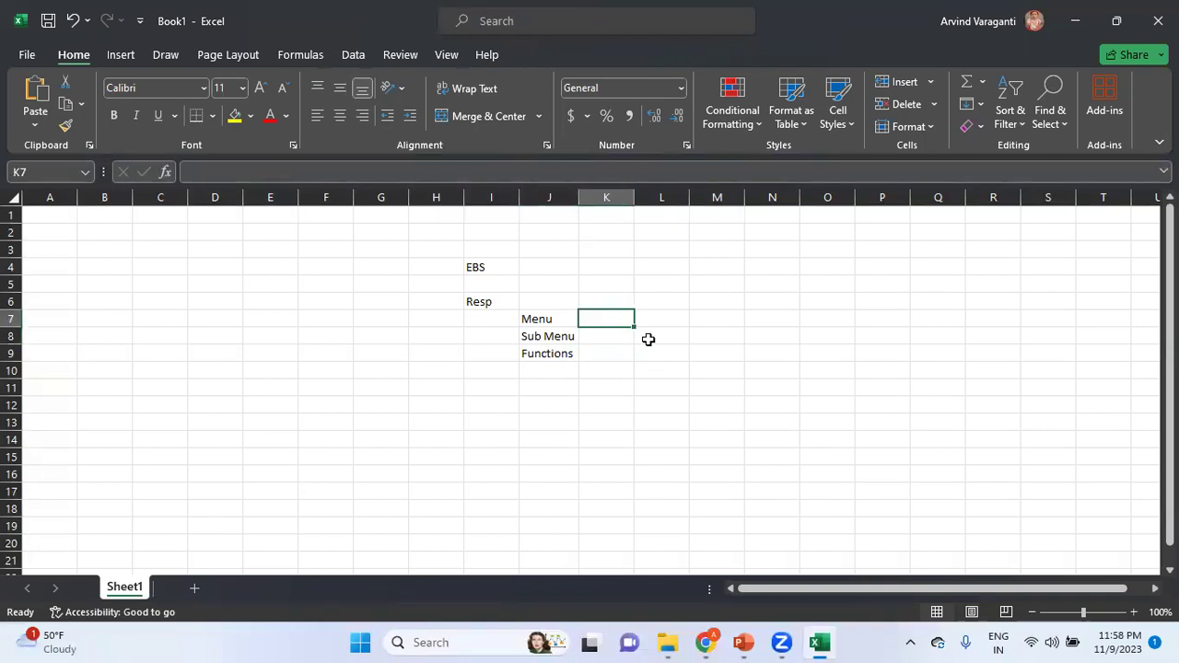
Step: Enter AP Navigate GUI in K7, autofit column K, and enter AP Invoices in K8
text(AP NAvigate G)
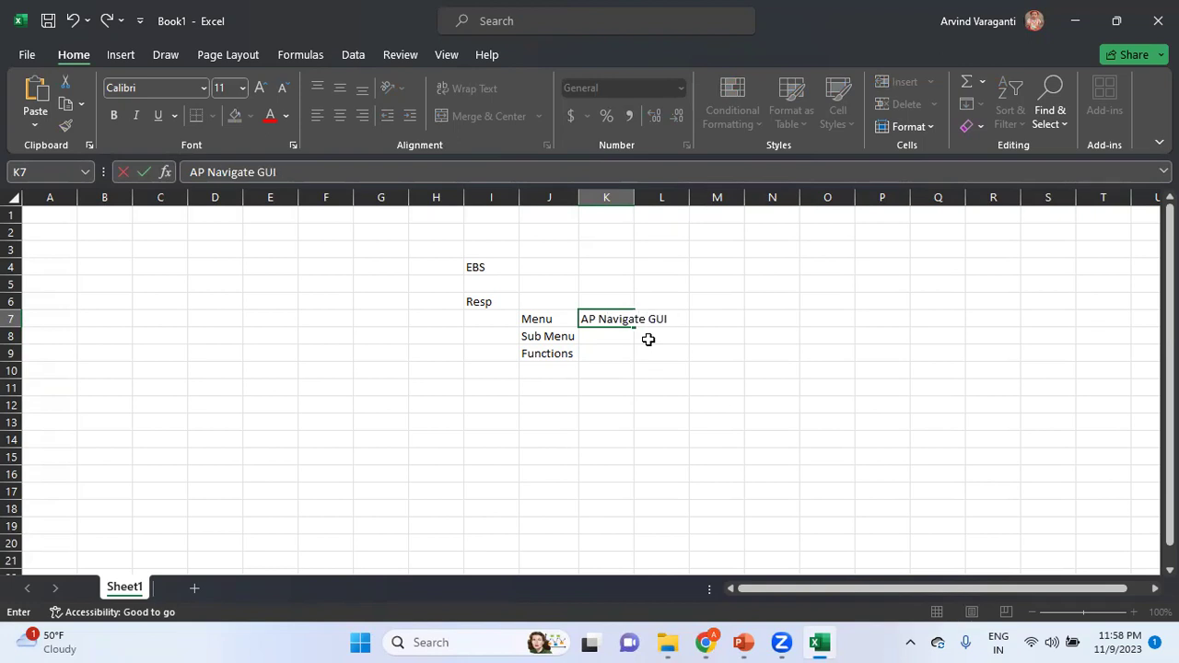
text(UI)
key(Return)
double_click(634, 197)
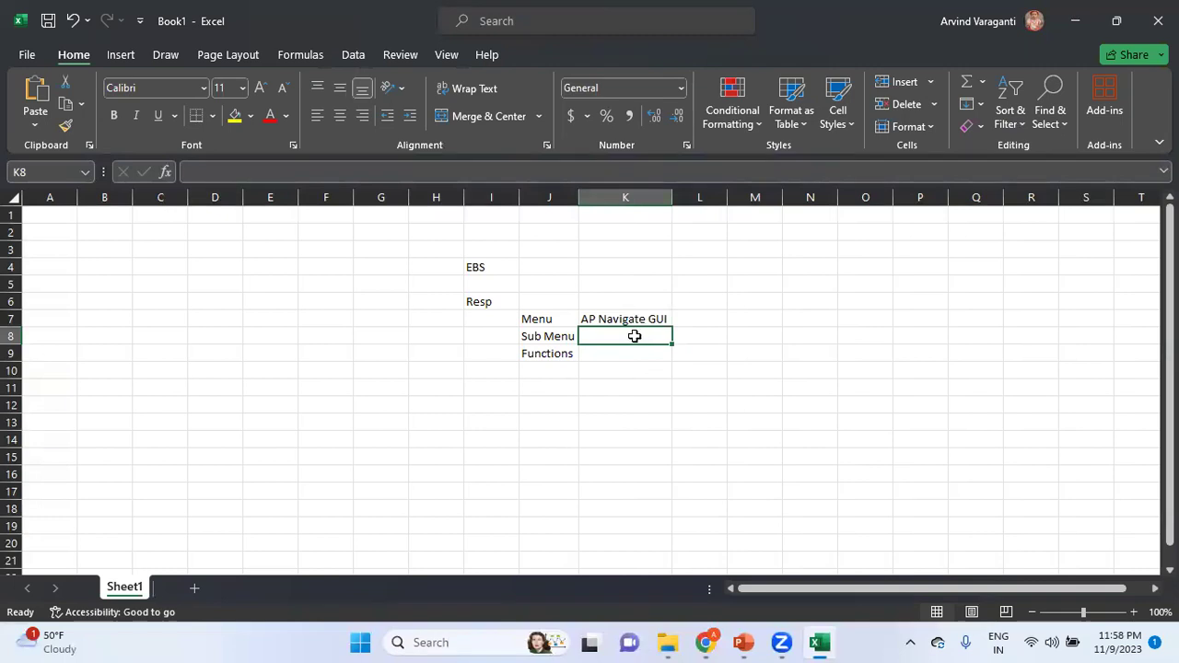
text(A)
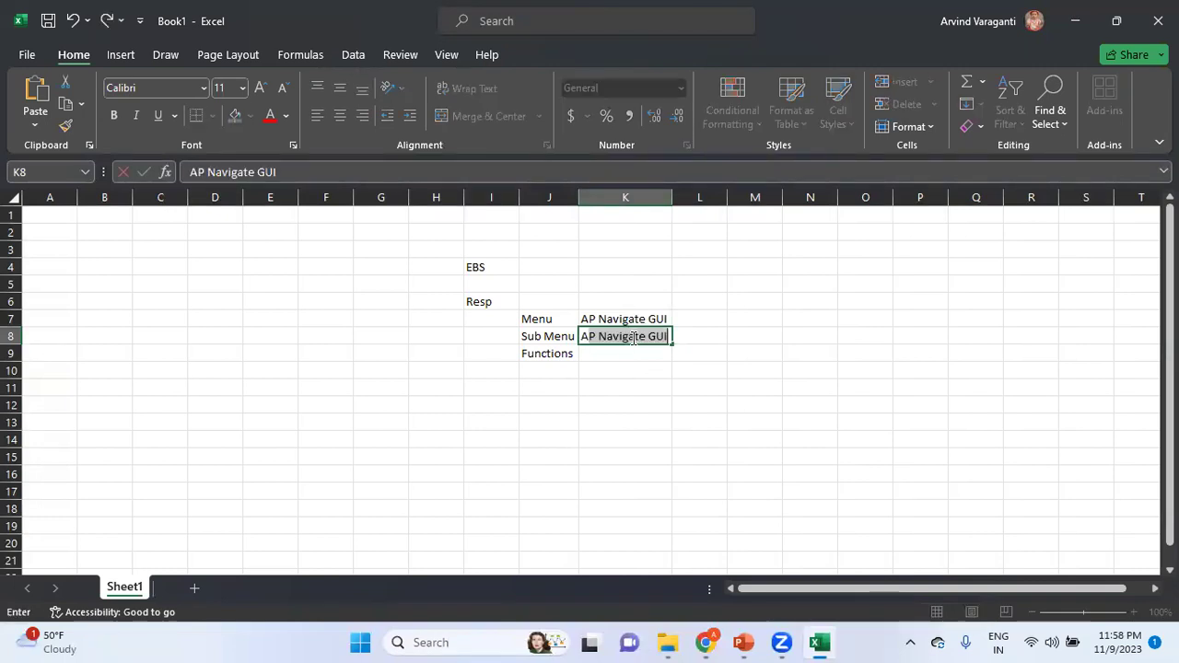
key(BackSpace)
key(BackSpace)
text(Inv)
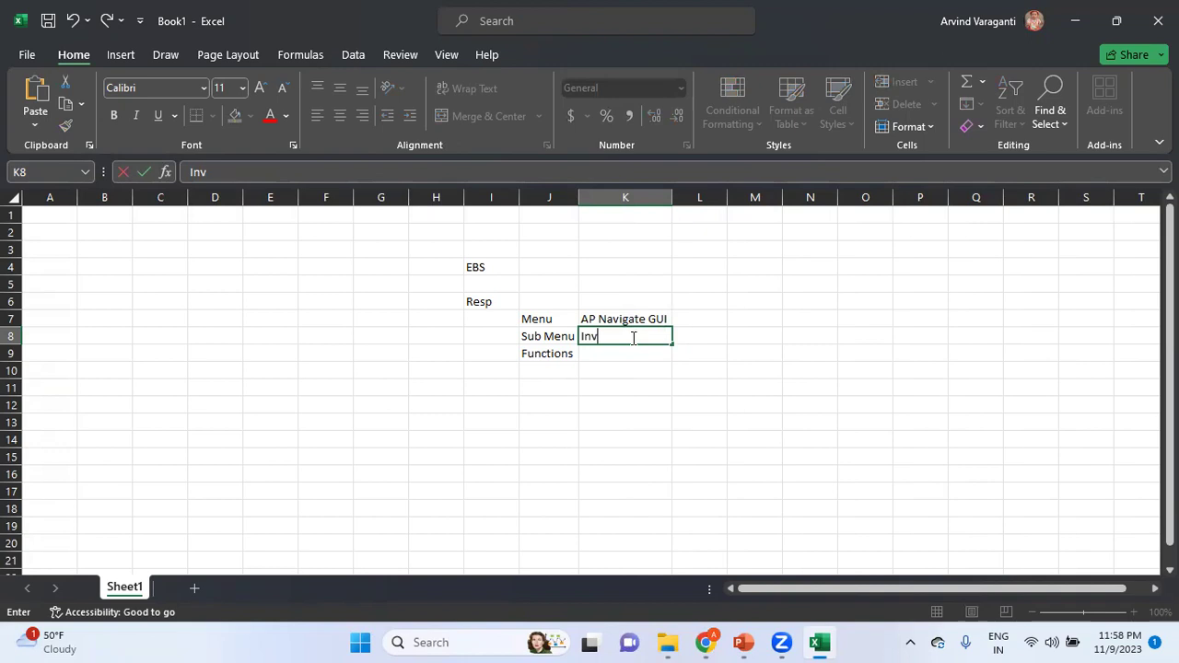
key(Escape)
text(AP Invoices)
key(Return)
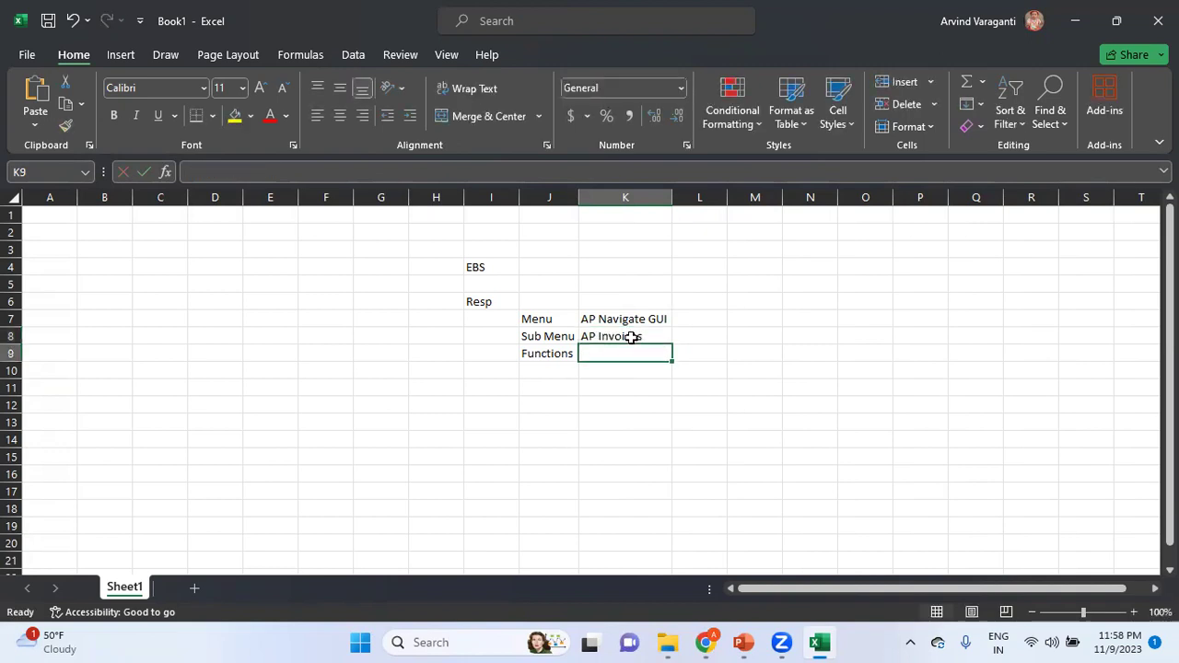
Step: Enter Invoice Entry, Invoice Inquiry and Invoice Batch in K9:K11
text(Inv)
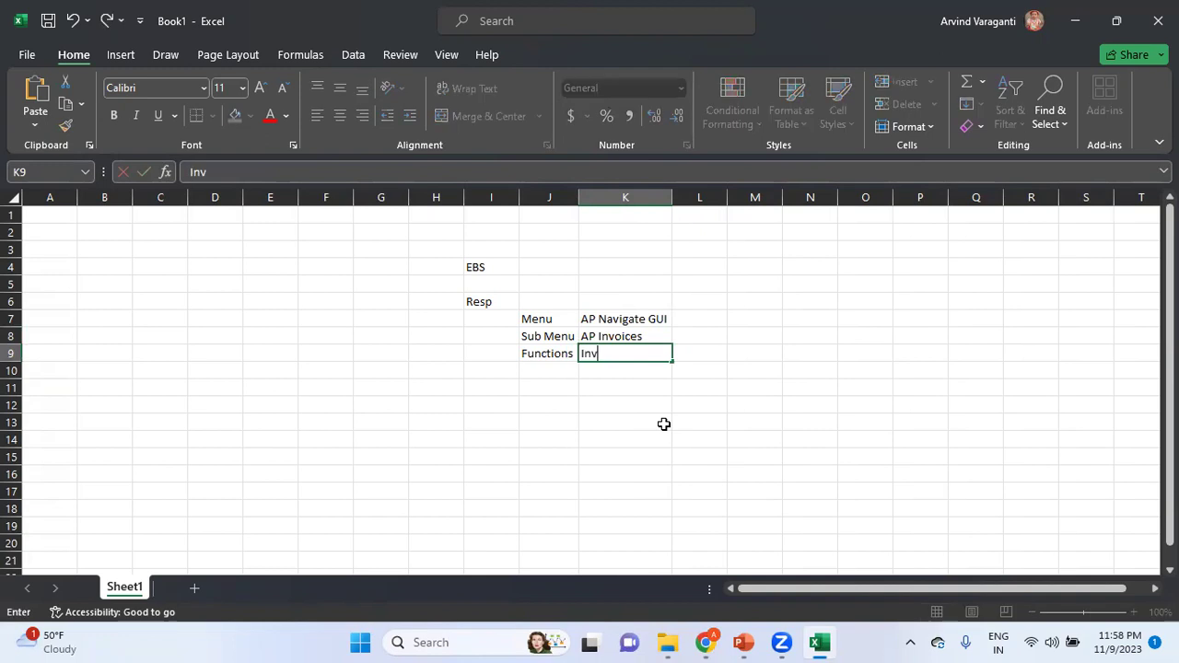
text(oice Entry)
key(Return)
text(Invi)
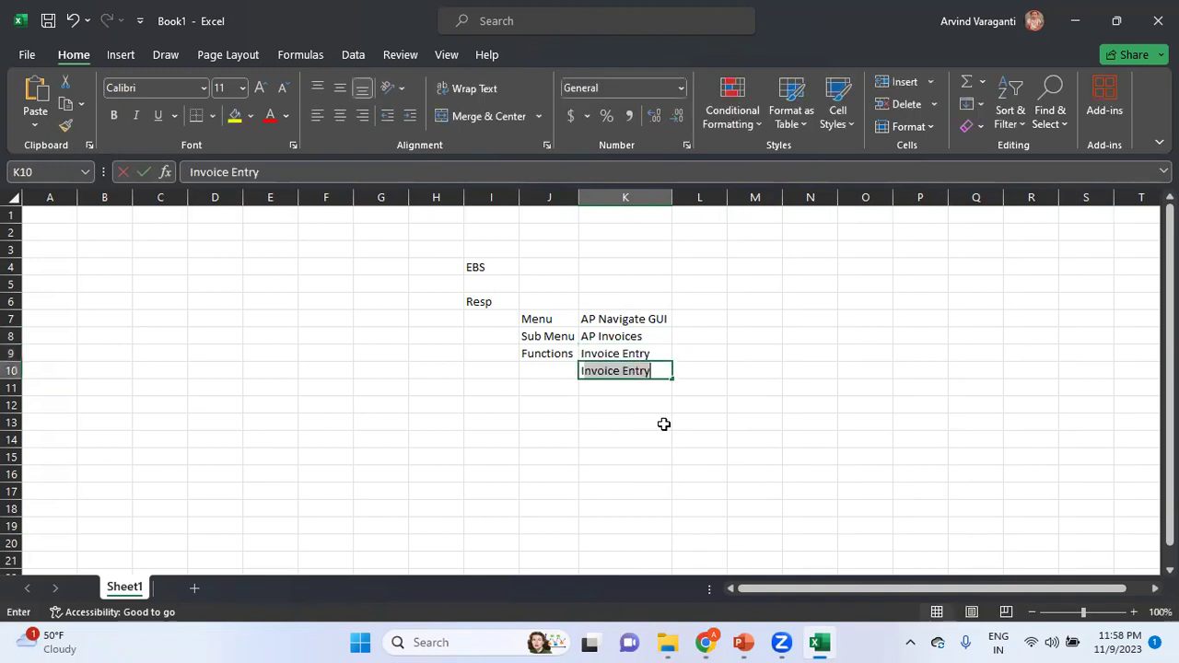
text(oice I)
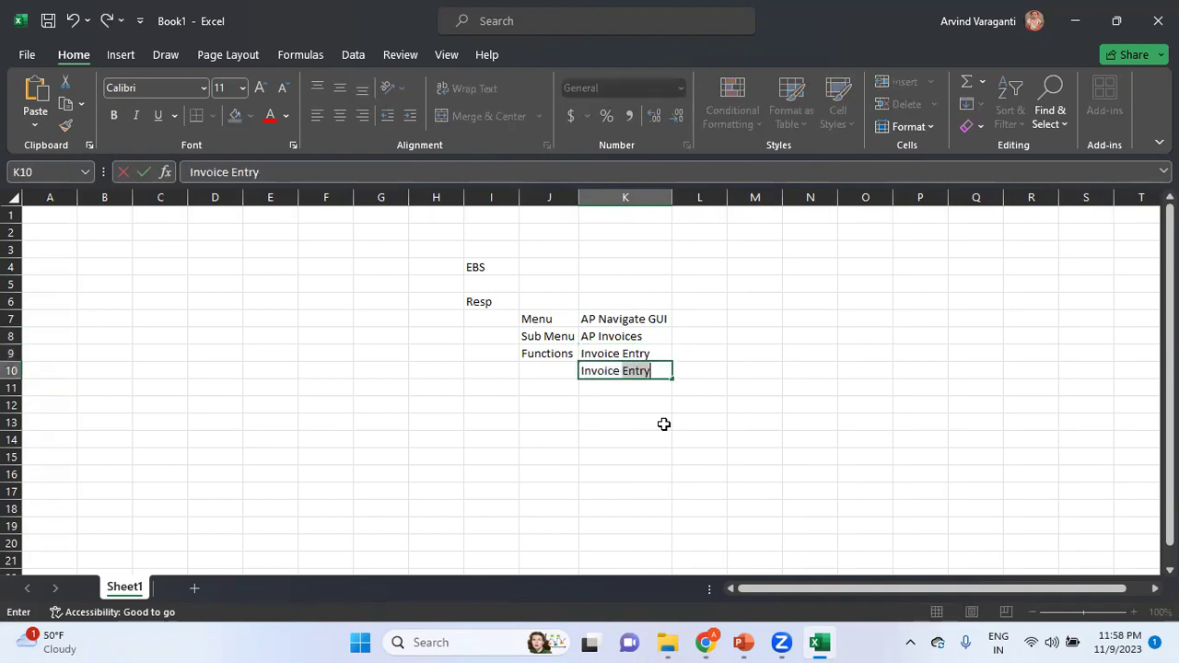
text(nquiry)
key(Return)
text(Invoice Batch)
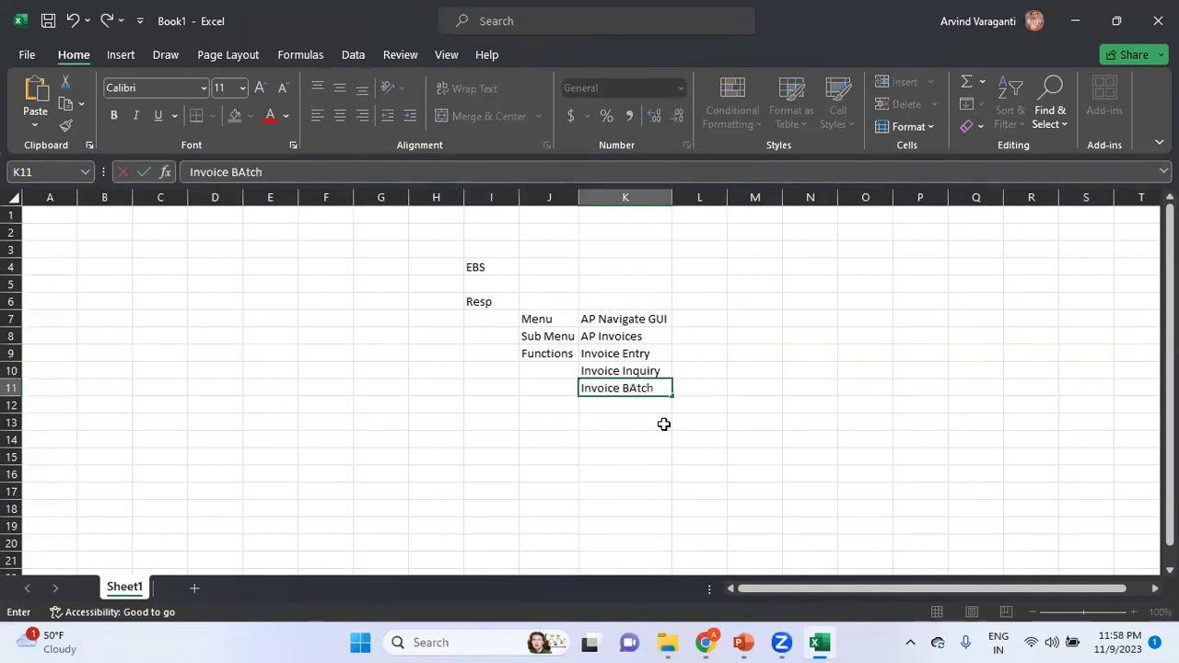
key(Return)
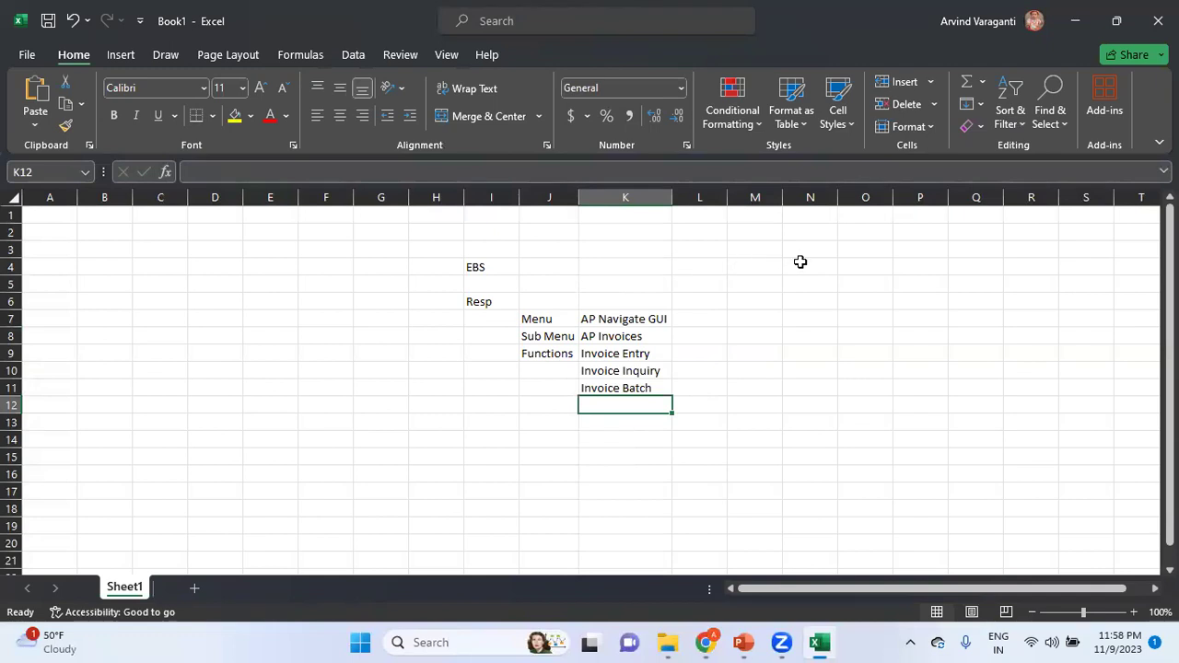